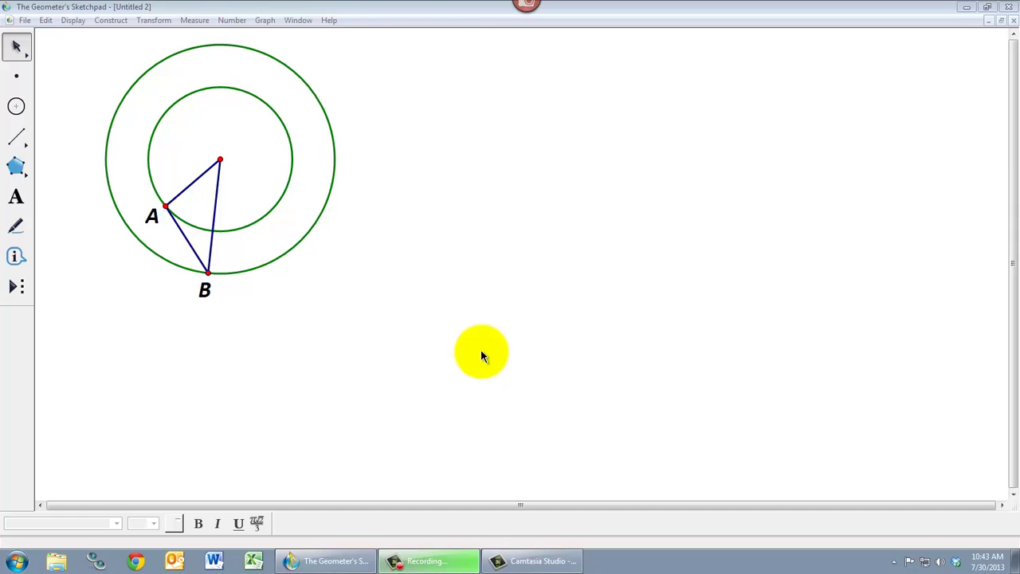
# Drag A around the inner circle and B around the outer circle, selecting and deselecting the triangle's sides
pyautogui.click(168, 206)
pyautogui.moveTo(168, 205)
pyautogui.mouseDown()
pyautogui.moveTo(180, 133)
pyautogui.moveTo(249, 114)
pyautogui.moveTo(294, 176)
pyautogui.moveTo(294, 161)
pyautogui.moveTo(221, 91)
pyautogui.moveTo(150, 141)
pyautogui.moveTo(173, 219)
pyautogui.moveTo(174, 127)
pyautogui.moveTo(260, 106)
pyautogui.moveTo(288, 168)
pyautogui.moveTo(255, 110)
pyautogui.moveTo(151, 122)
pyautogui.moveTo(187, 216)
pyautogui.moveTo(241, 228)
pyautogui.moveTo(173, 203)
pyautogui.mouseUp()
pyautogui.moveTo(208, 274)
pyautogui.mouseDown()
pyautogui.moveTo(150, 211)
pyautogui.moveTo(178, 118)
pyautogui.moveTo(268, 91)
pyautogui.moveTo(337, 164)
pyautogui.moveTo(215, 273)
pyautogui.mouseUp()
pyautogui.click(275, 321)
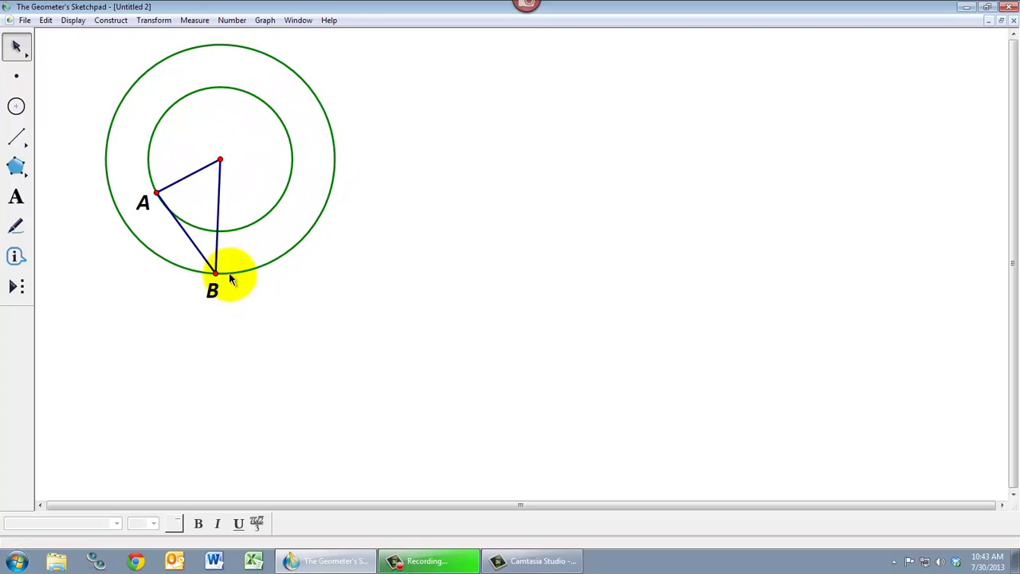
pyautogui.click(195, 176)
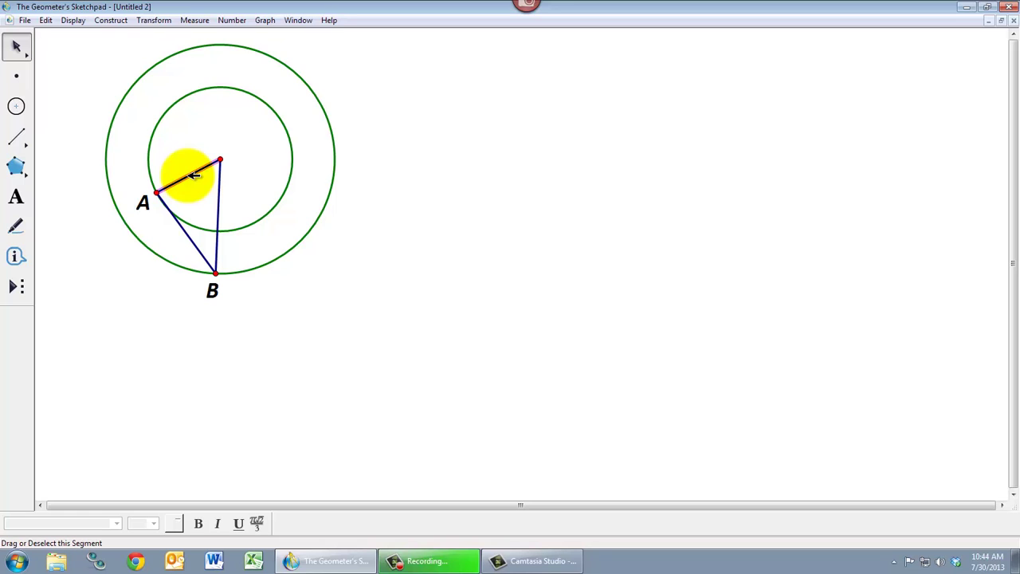
pyautogui.click(244, 201)
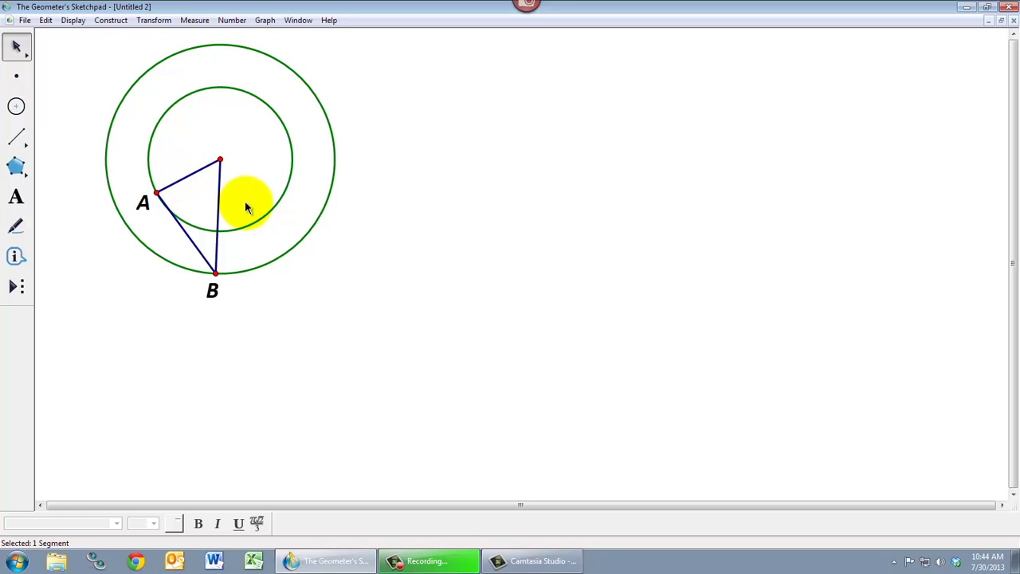
pyautogui.click(220, 211)
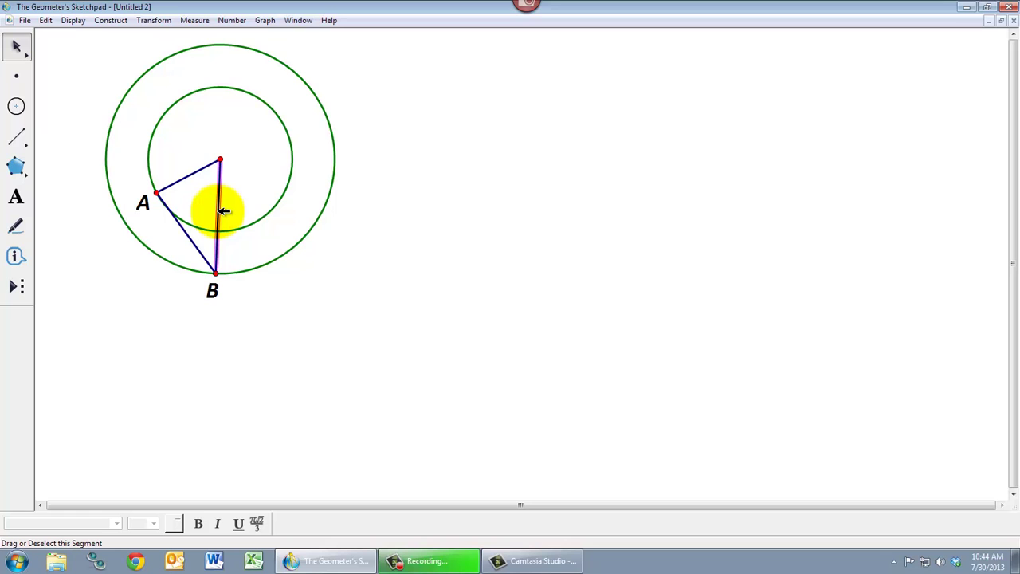
pyautogui.click(253, 200)
pyautogui.moveTo(216, 274); pyautogui.dragTo(316, 253)
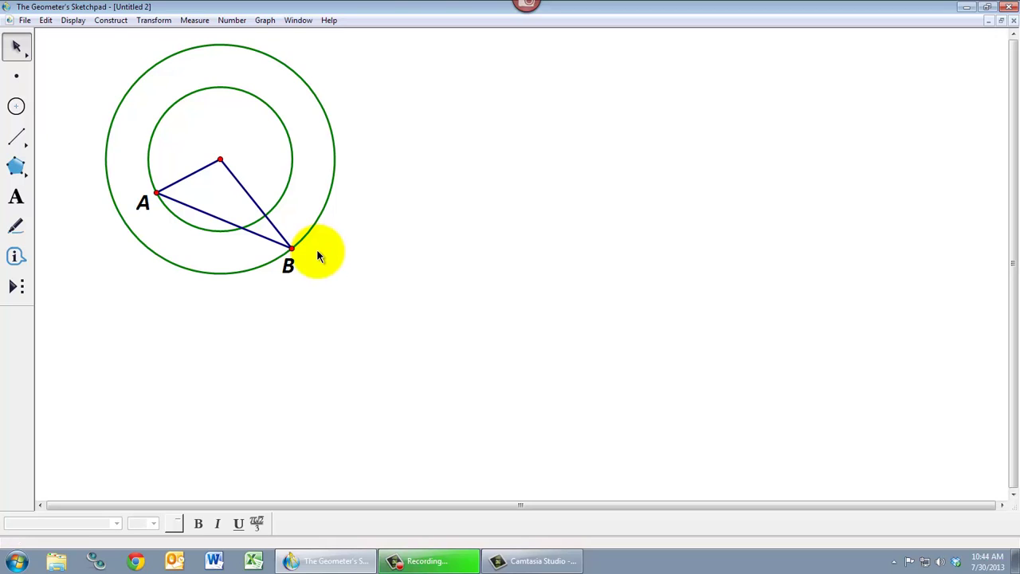
# Start a new sketch and draw the inner circle around a centre point
pyautogui.click(31, 21)
pyautogui.click(35, 35)
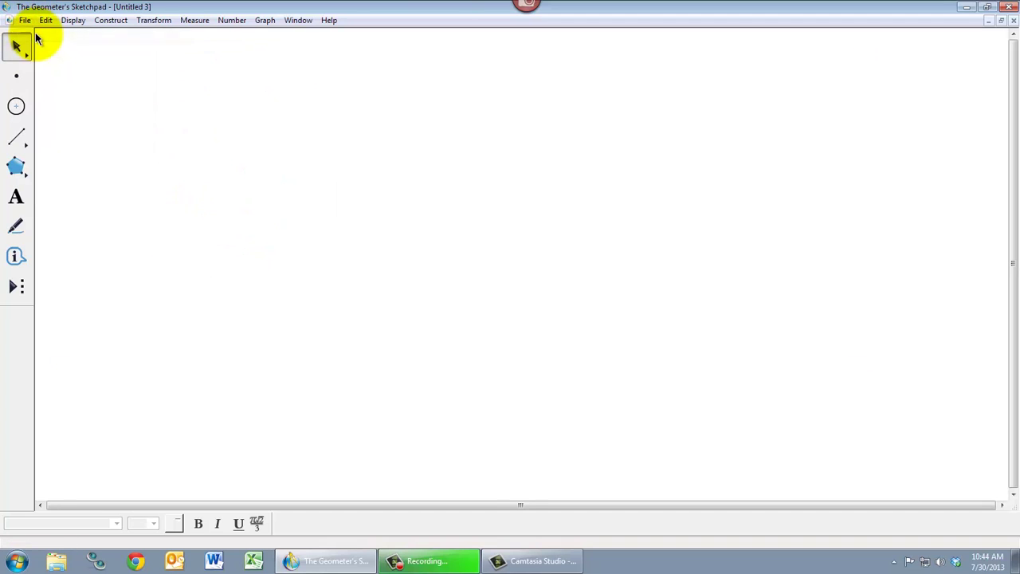
pyautogui.click(16, 108)
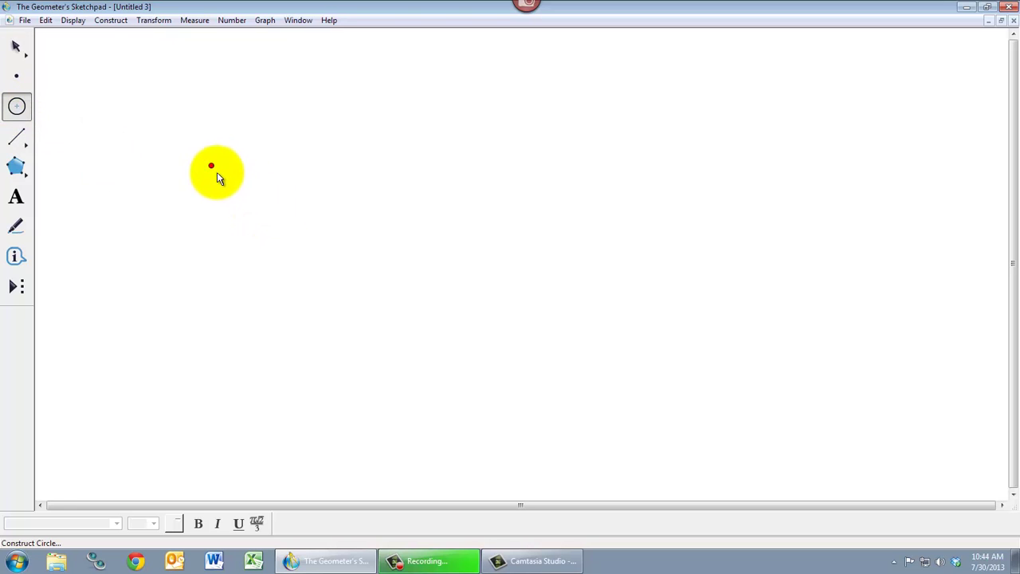
pyautogui.moveTo(216, 172); pyautogui.dragTo(252, 205)
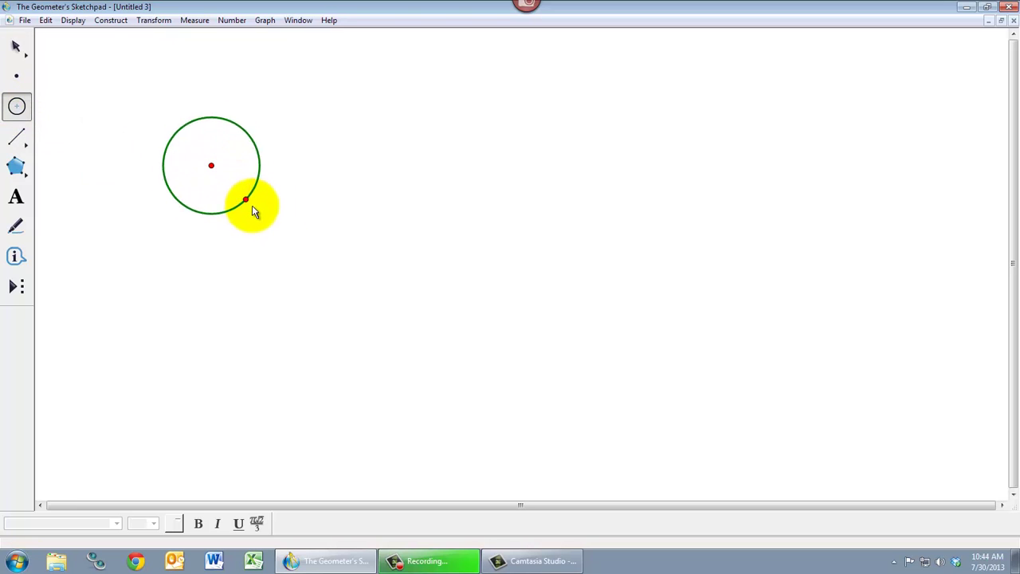
pyautogui.click(15, 48)
pyautogui.click(109, 61)
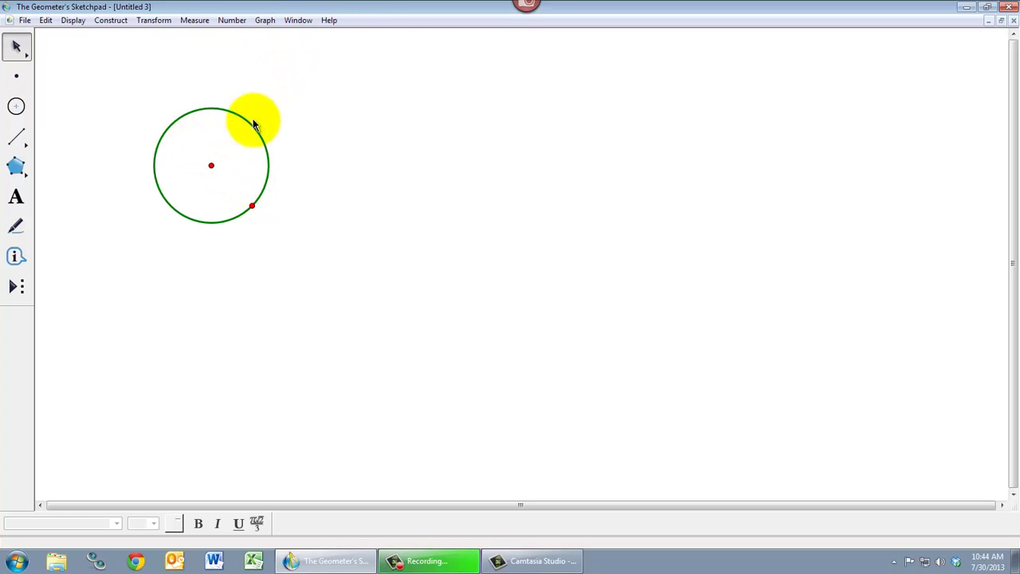
# Draw a larger circle about the same centre
pyautogui.click(16, 106)
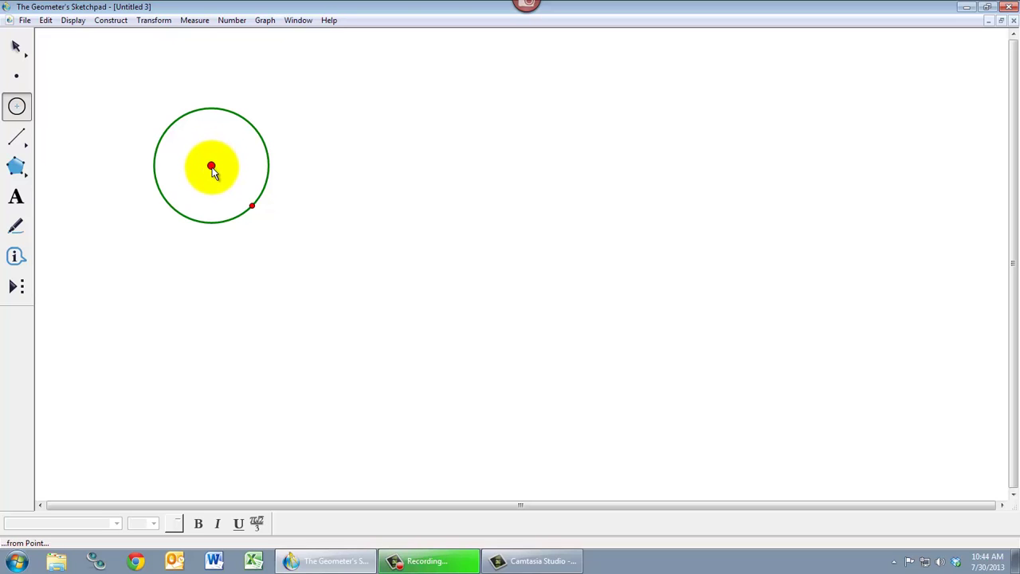
pyautogui.moveTo(212, 170); pyautogui.dragTo(224, 273)
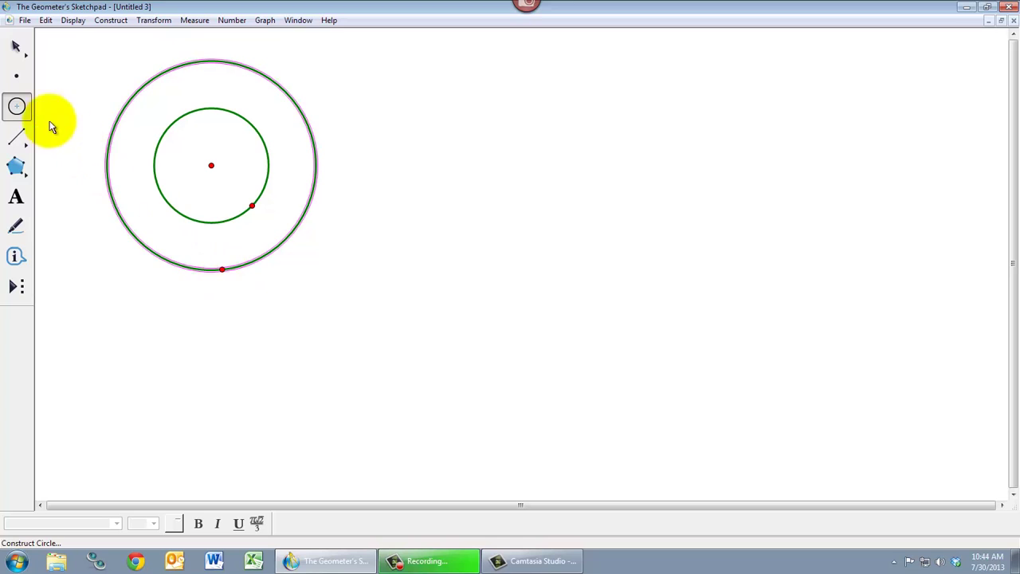
pyautogui.click(17, 45)
pyautogui.click(269, 165)
pyautogui.click(286, 160)
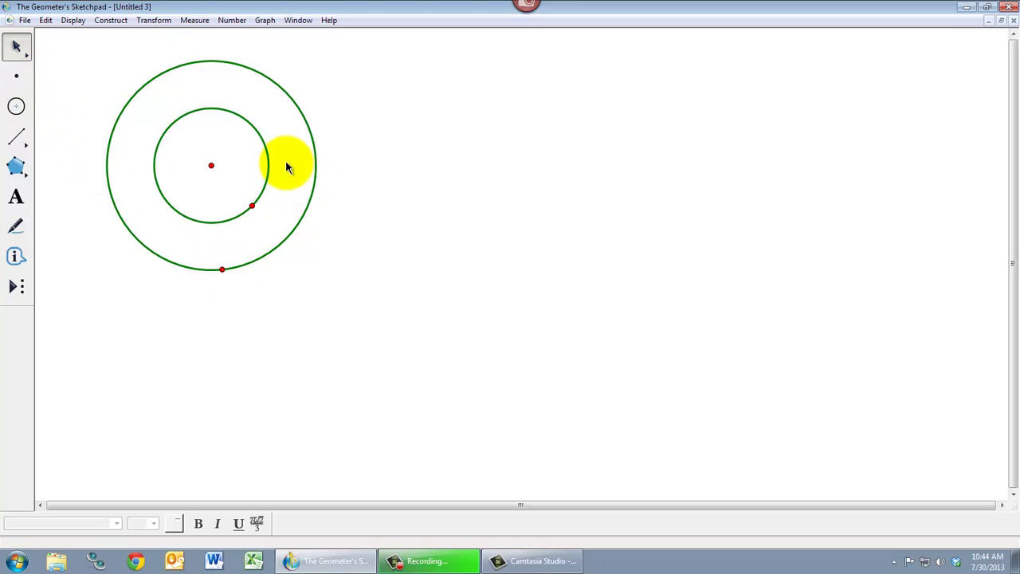
# Draw segments from the centre through the outer and inner circle points, closing back at the centre
pyautogui.click(17, 136)
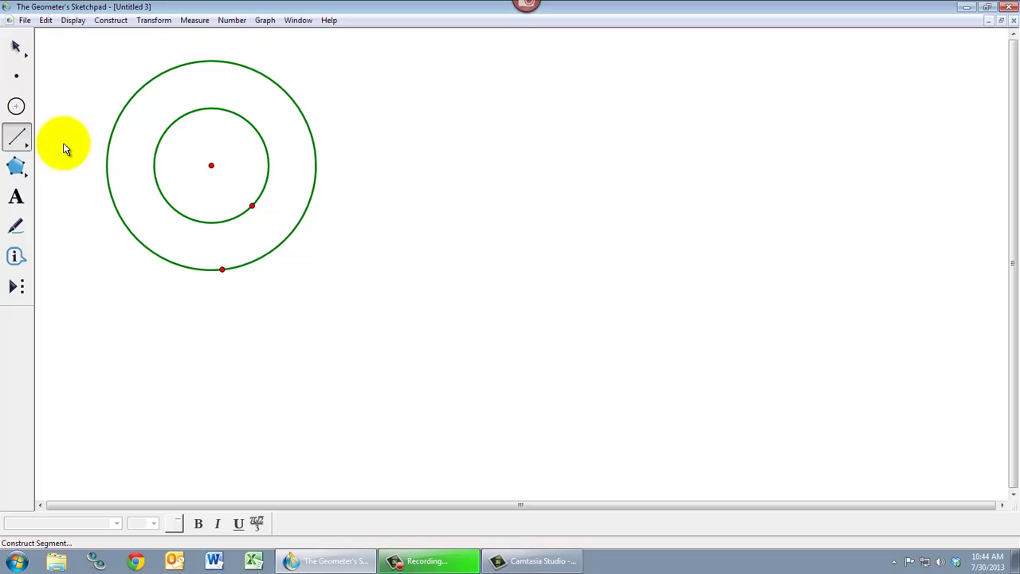
pyautogui.moveTo(212, 165)
pyautogui.mouseDown()
pyautogui.moveTo(223, 270)
pyautogui.moveTo(228, 238)
pyautogui.moveTo(251, 209)
pyautogui.moveTo(211, 166)
pyautogui.mouseUp()
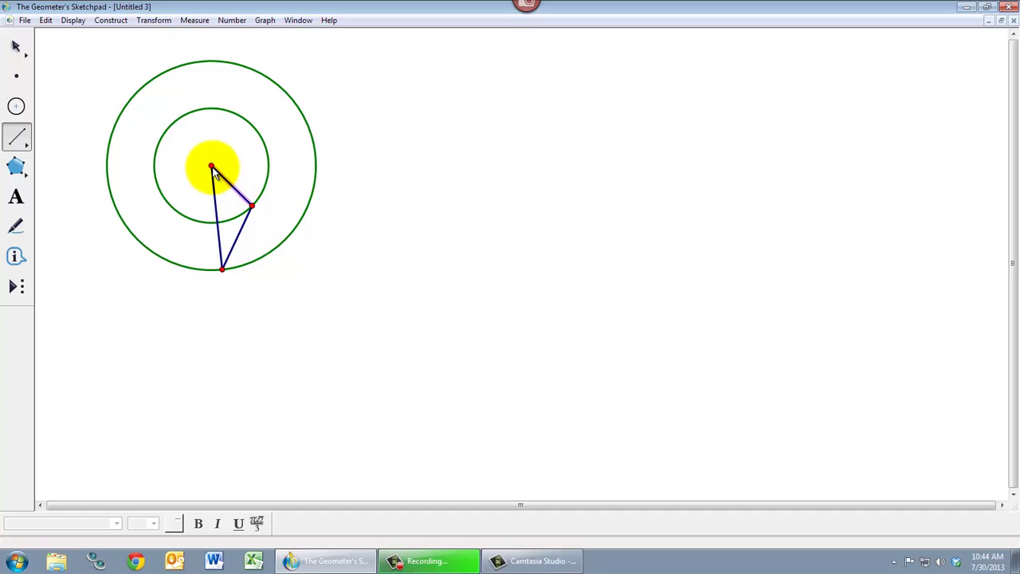
pyautogui.click(16, 45)
pyautogui.click(279, 198)
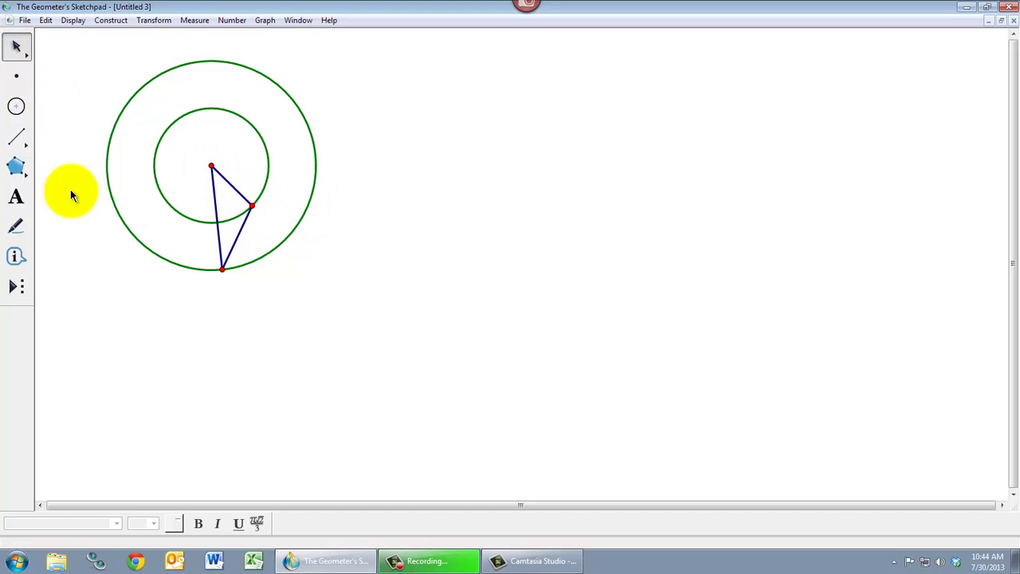
# Drag A outward to enlarge the inner circle, undoing an accidental move of both circles
pyautogui.click(16, 197)
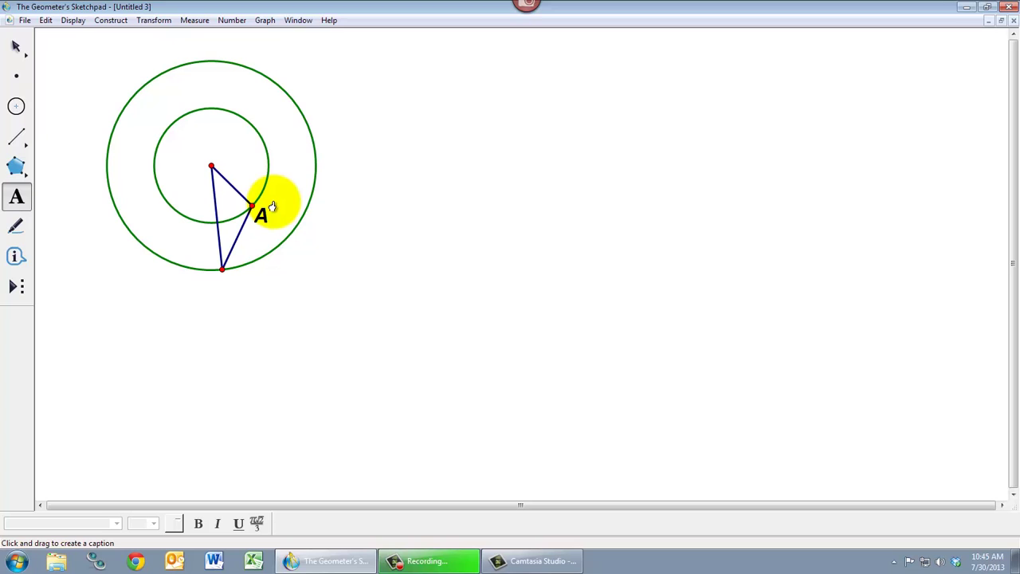
pyautogui.click(14, 48)
pyautogui.moveTo(255, 211); pyautogui.dragTo(264, 205)
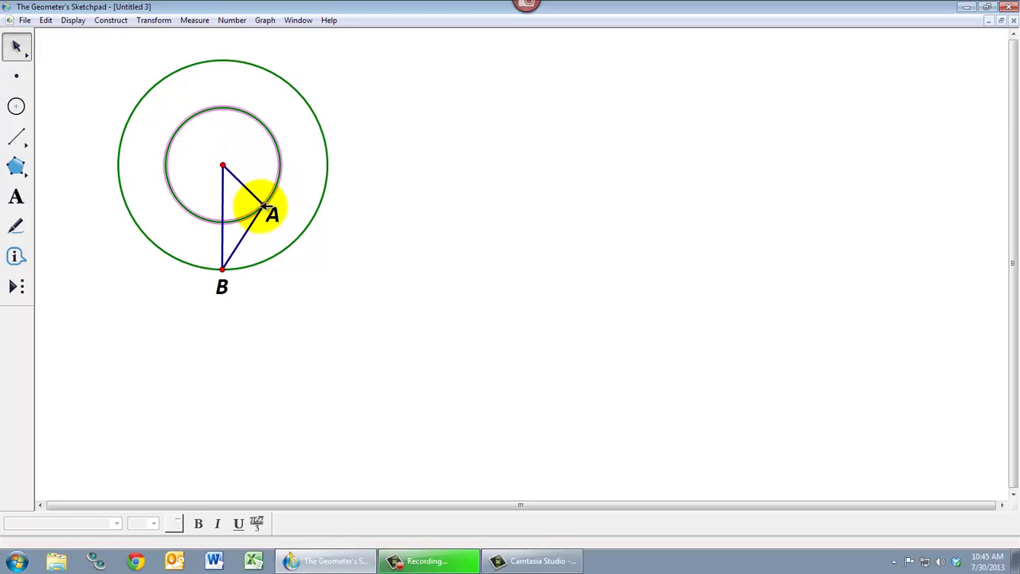
pyautogui.hotkey('ctrl', 'z')
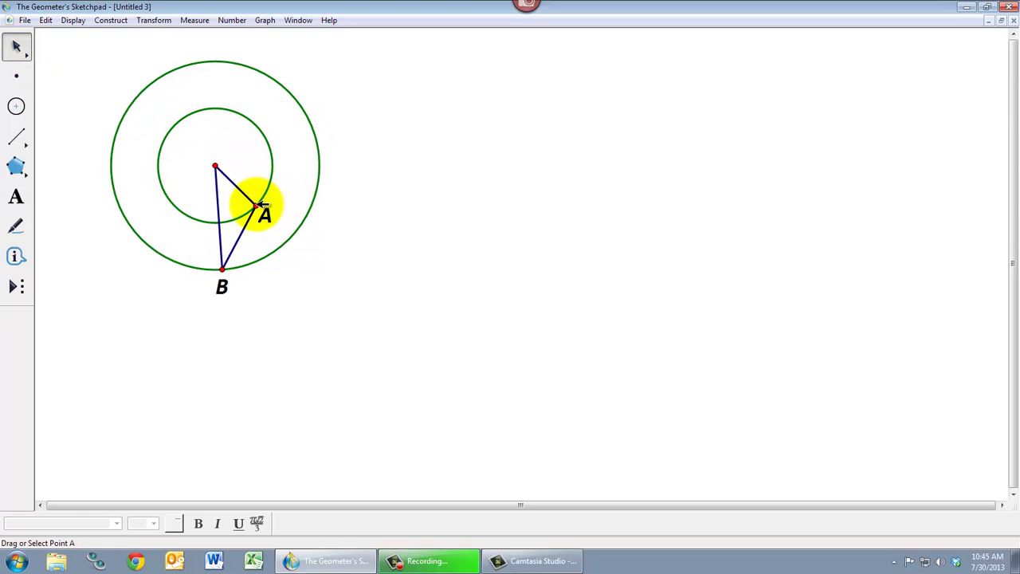
pyautogui.moveTo(259, 208); pyautogui.dragTo(281, 182)
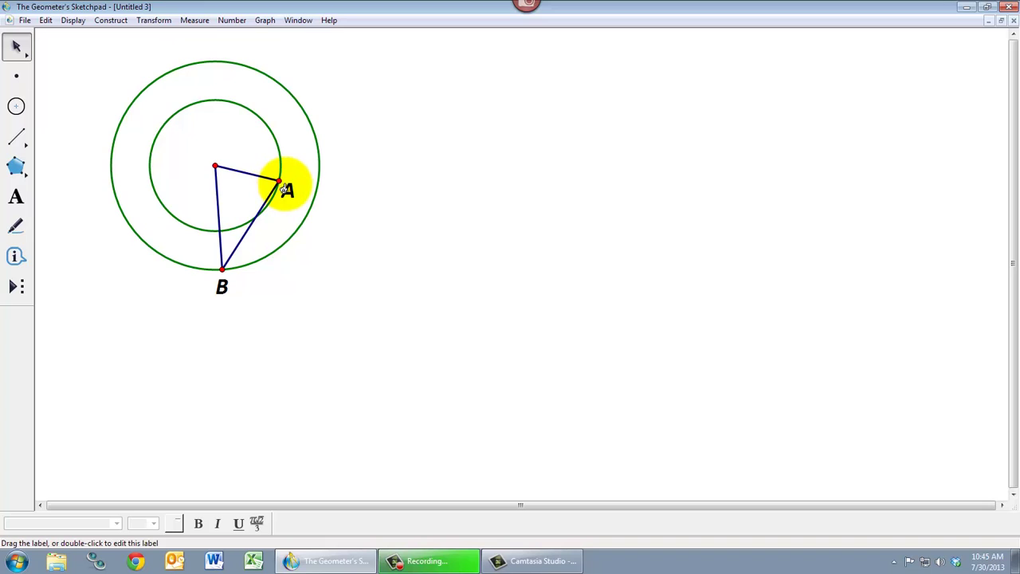
pyautogui.click(280, 161)
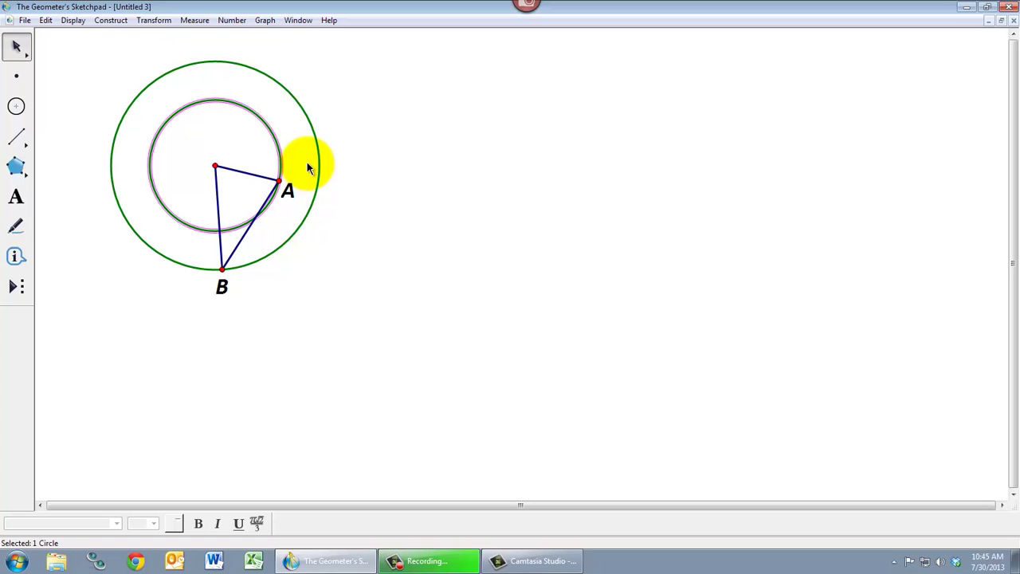
pyautogui.click(308, 168)
# Drag B to resize the outer circle, then check the outer circle by selecting it
pyautogui.click(225, 270)
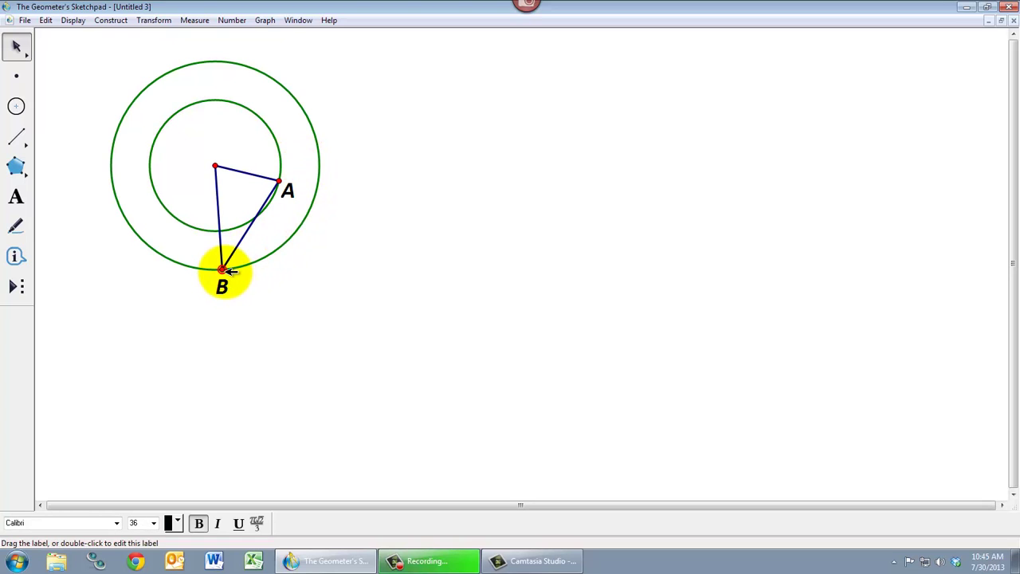
pyautogui.moveTo(227, 271)
pyautogui.mouseDown()
pyautogui.moveTo(241, 298)
pyautogui.moveTo(232, 264)
pyautogui.moveTo(233, 294)
pyautogui.moveTo(215, 269)
pyautogui.mouseUp()
pyautogui.click(247, 251)
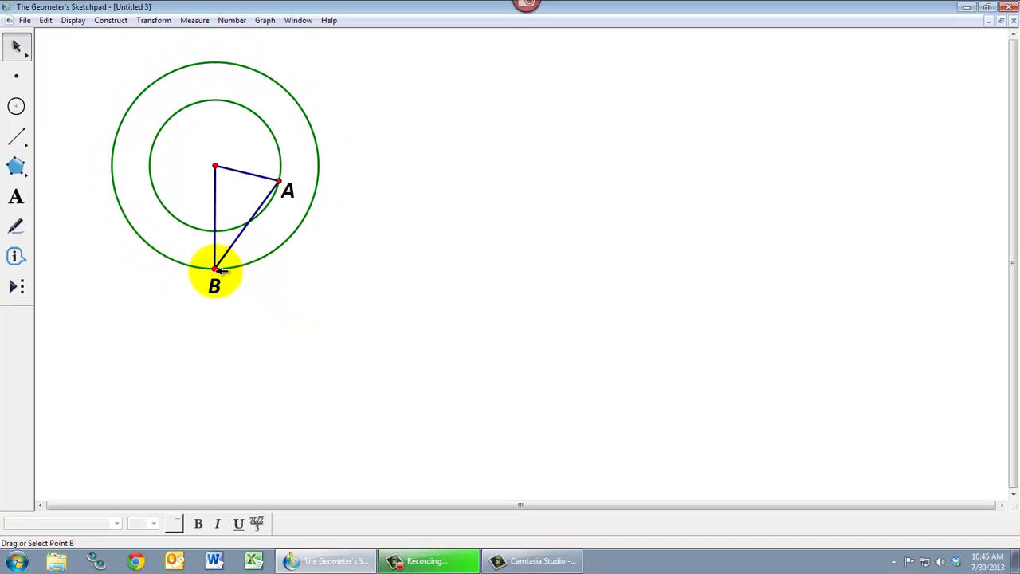
pyautogui.click(252, 264)
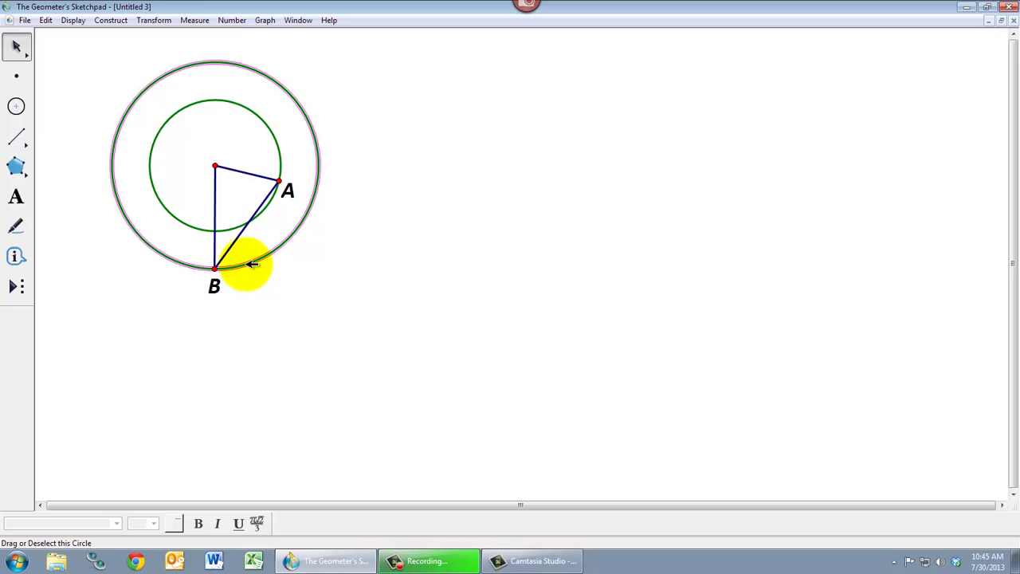
pyautogui.click(276, 279)
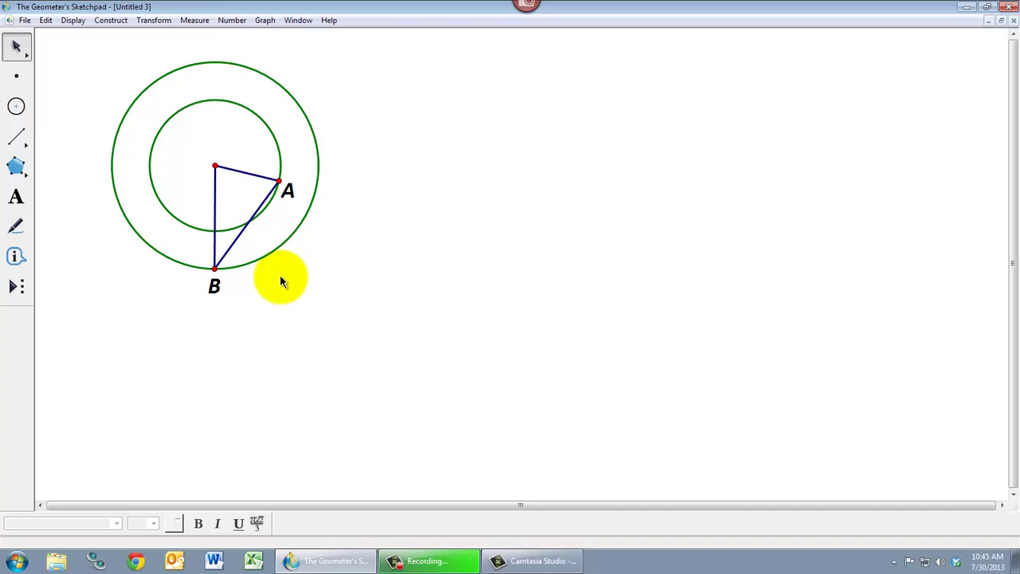
# Place a free point on the inner circle and slide it around to the circle's left side
pyautogui.click(23, 78)
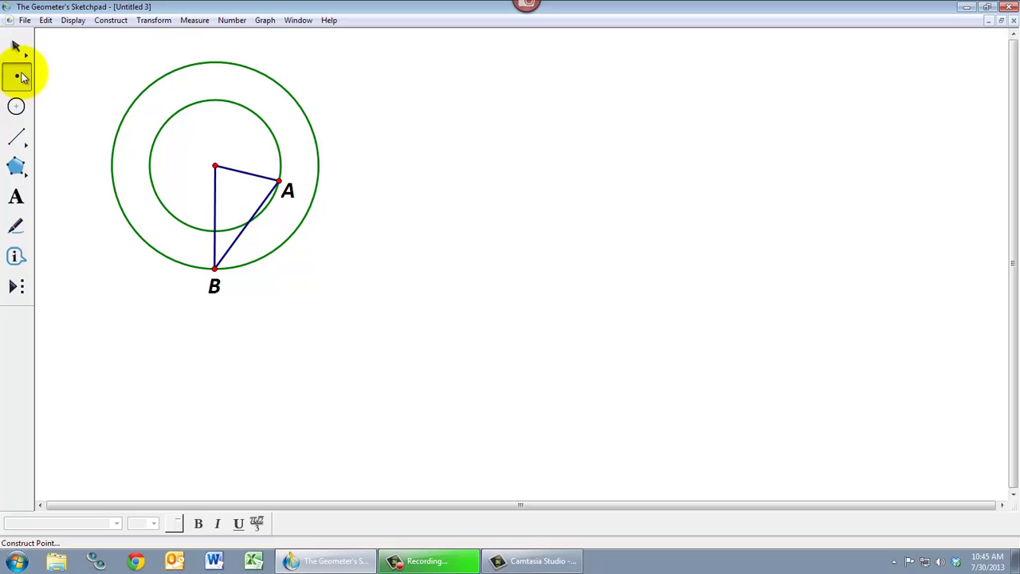
pyautogui.click(166, 206)
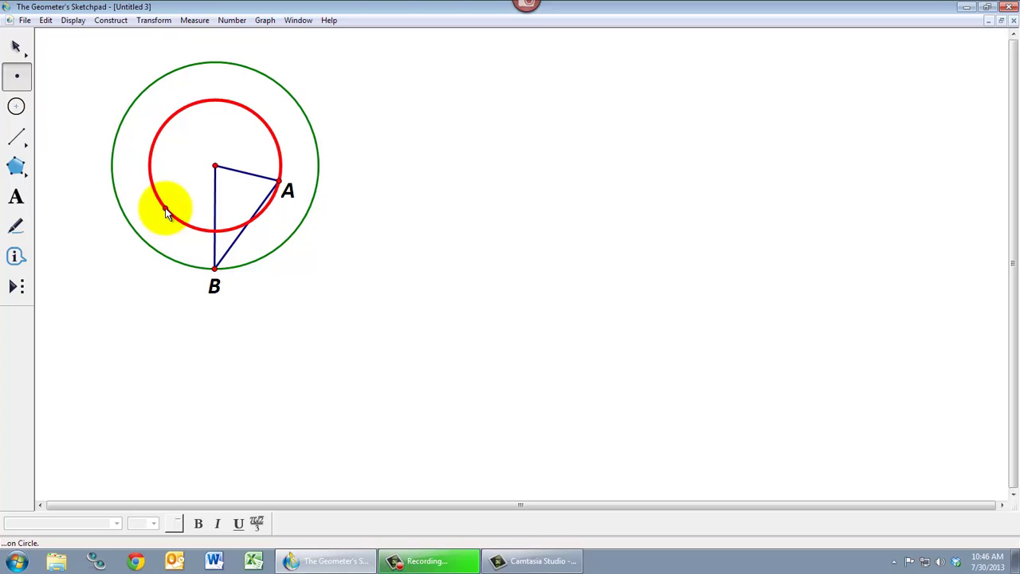
pyautogui.click(166, 209)
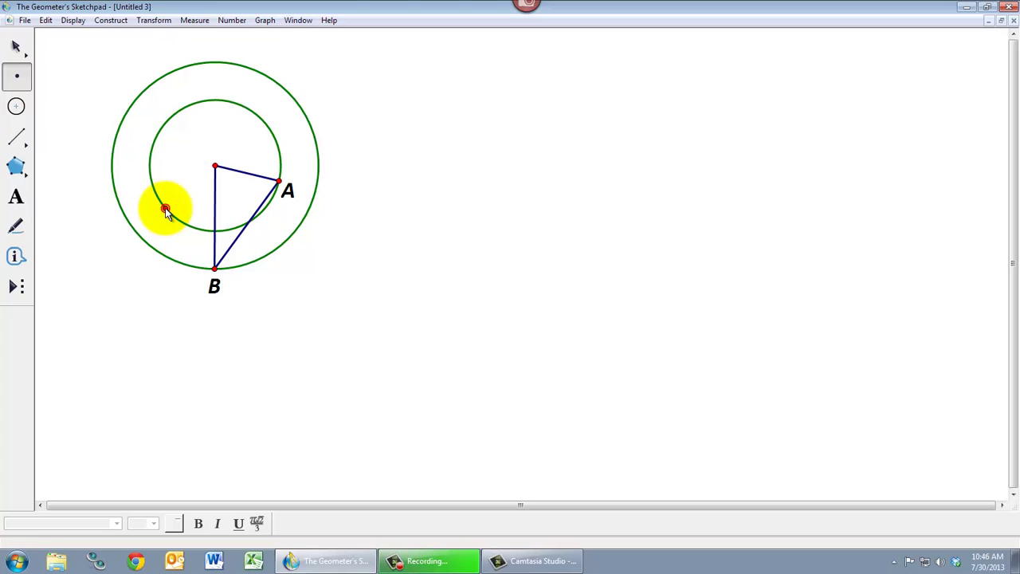
pyautogui.click(16, 46)
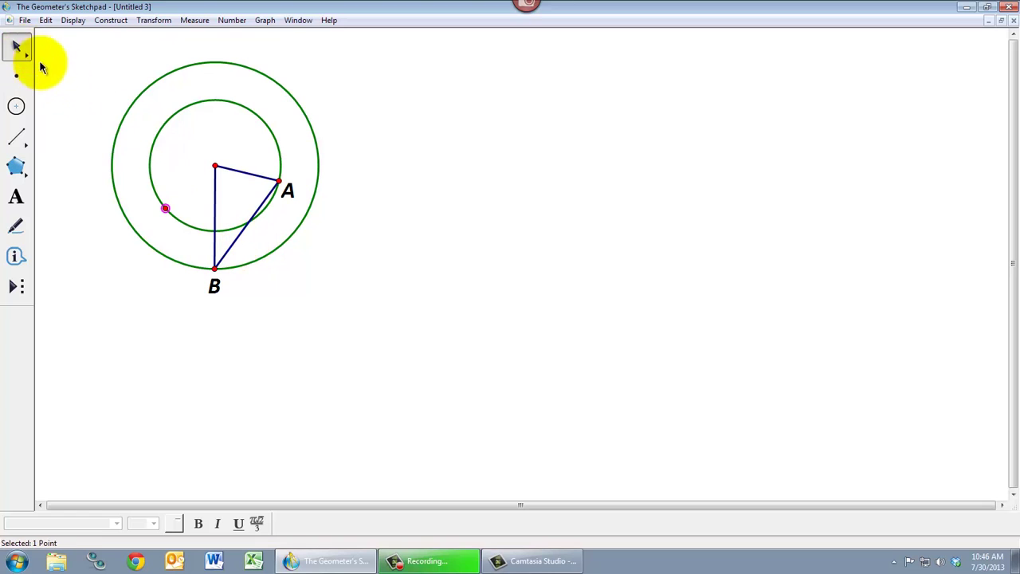
pyautogui.moveTo(174, 207)
pyautogui.mouseDown()
pyautogui.moveTo(164, 202)
pyautogui.moveTo(168, 141)
pyautogui.moveTo(237, 123)
pyautogui.moveTo(183, 137)
pyautogui.moveTo(159, 220)
pyautogui.moveTo(187, 223)
pyautogui.moveTo(173, 223)
pyautogui.mouseUp()
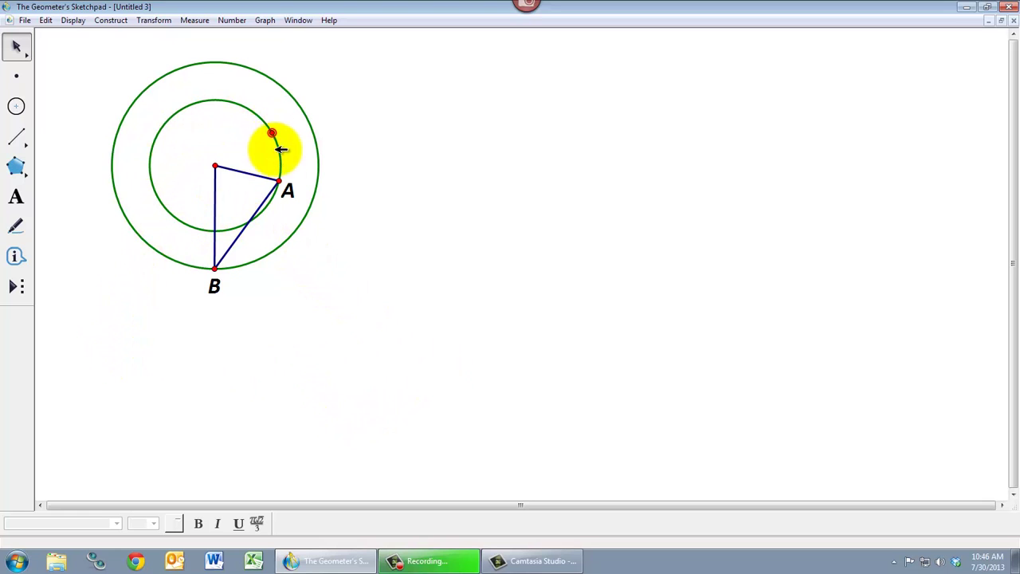
pyautogui.moveTo(279, 146); pyautogui.dragTo(160, 195)
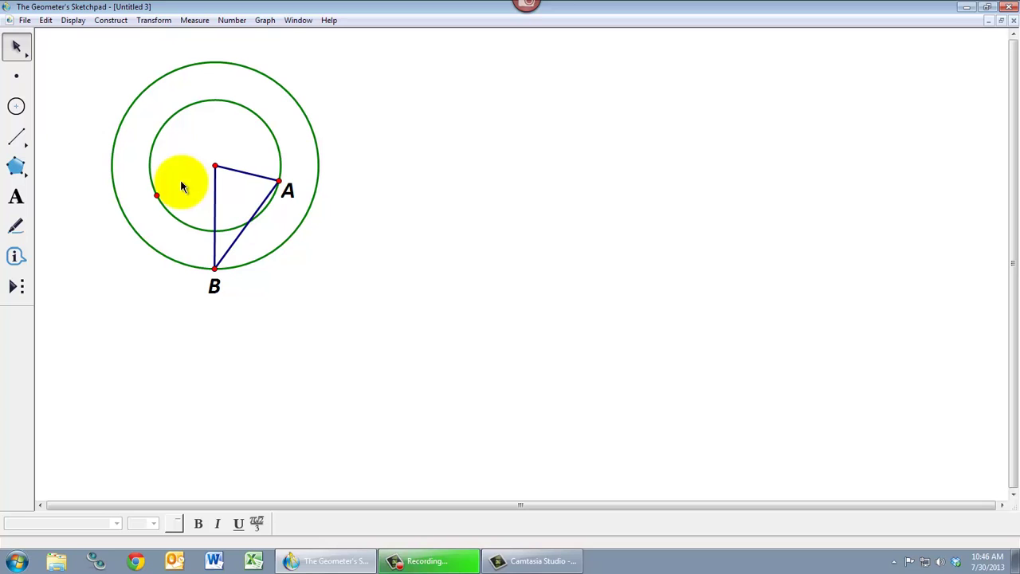
# Relabel the inner-circle point from C to A with the Text tool
pyautogui.click(16, 195)
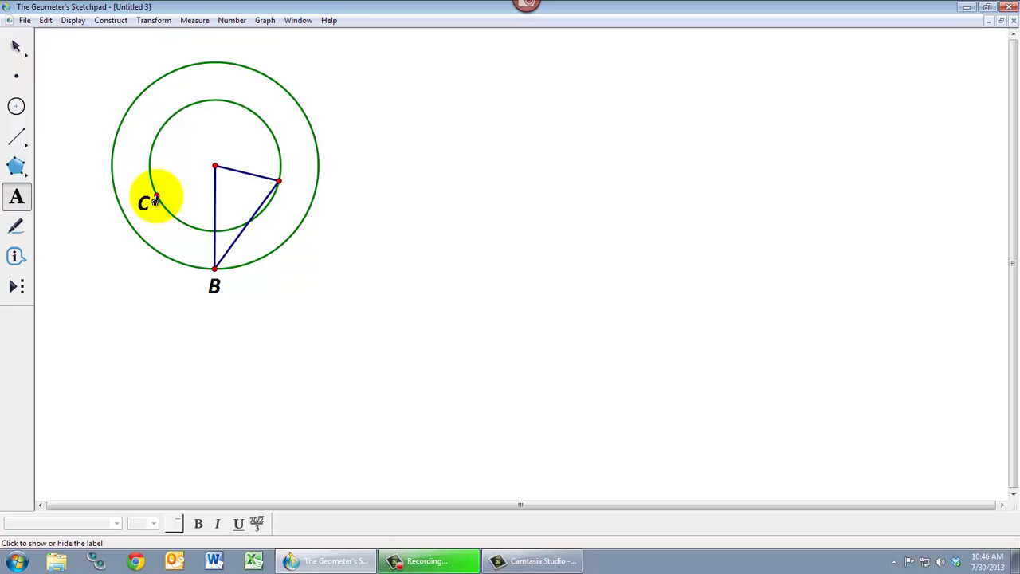
pyautogui.doubleClick(156, 200)
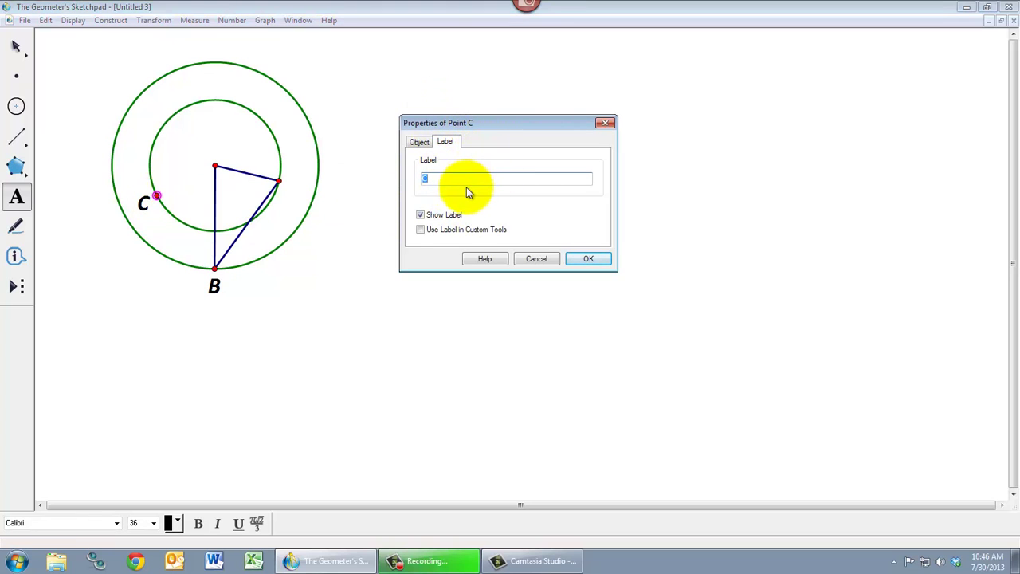
pyautogui.write('A')
pyautogui.click(590, 258)
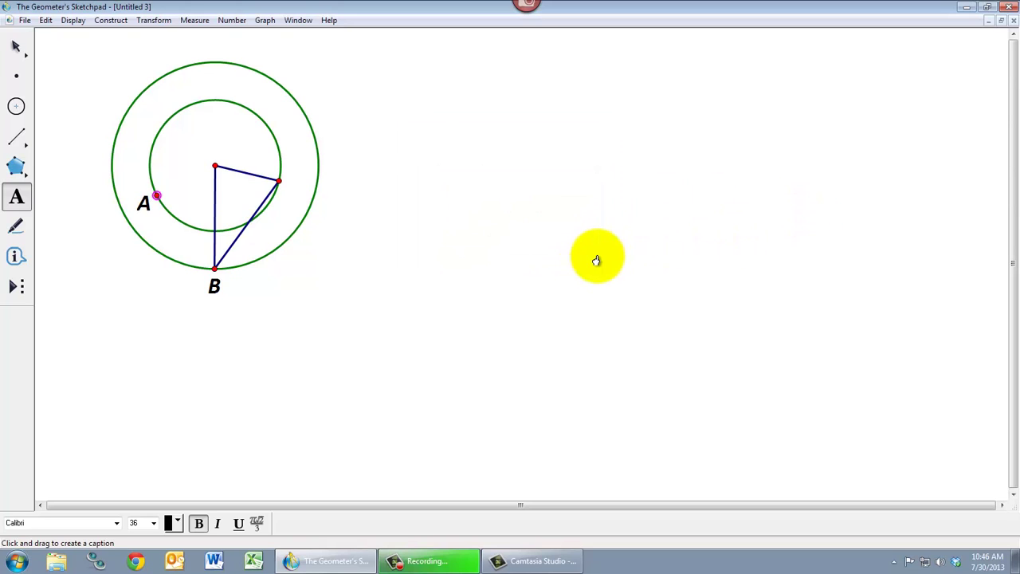
pyautogui.click(26, 82)
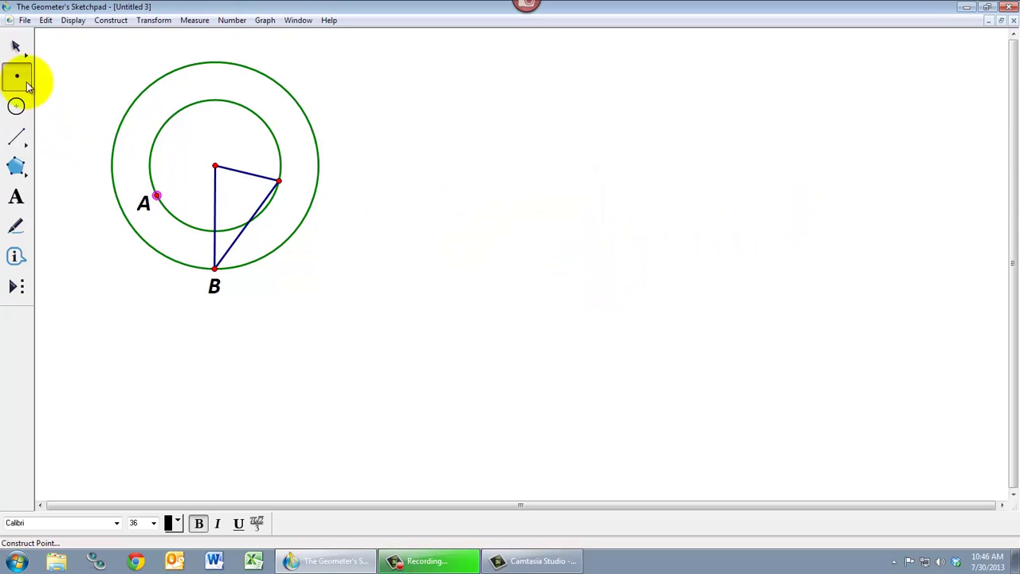
# Add an outer-circle point relabelled from D to B, and hide the bottom vertex's old B label
pyautogui.click(171, 260)
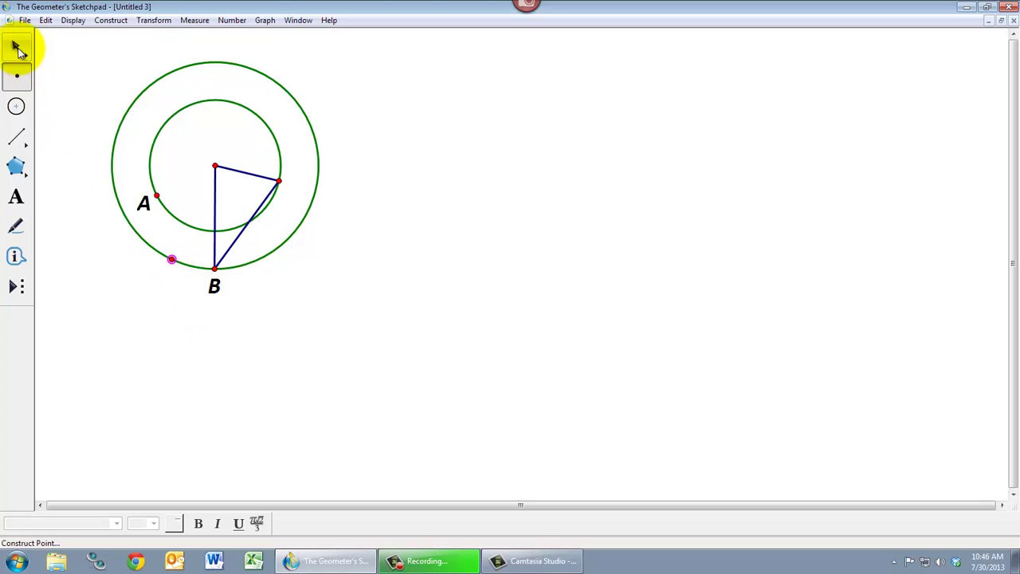
pyautogui.click(16, 196)
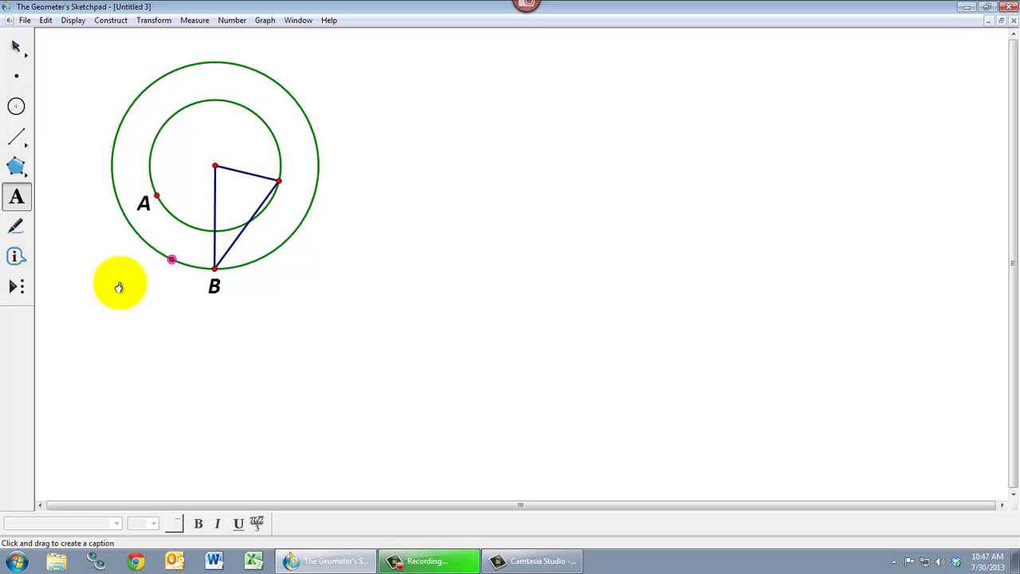
pyautogui.doubleClick(172, 260)
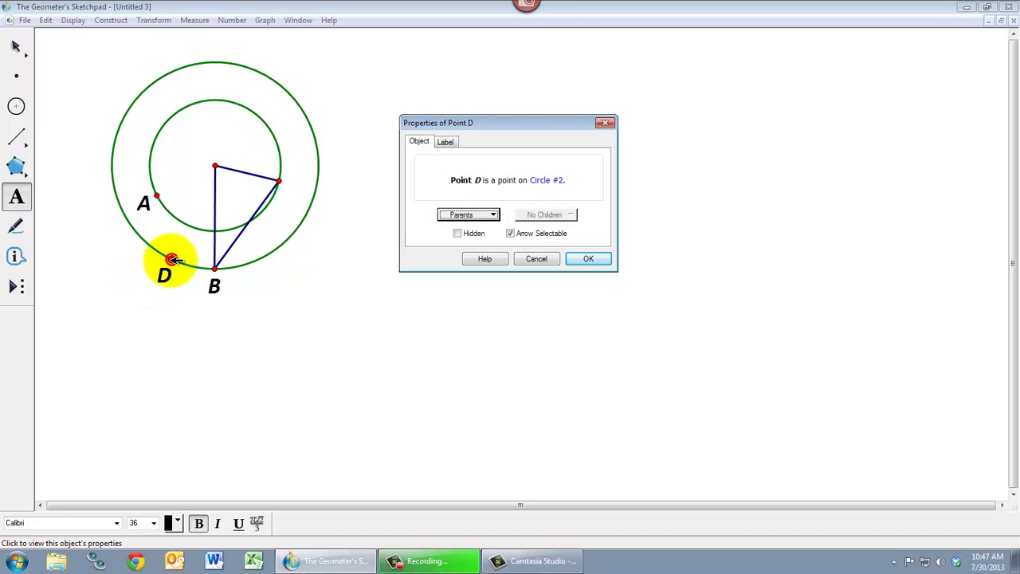
pyautogui.click(446, 141)
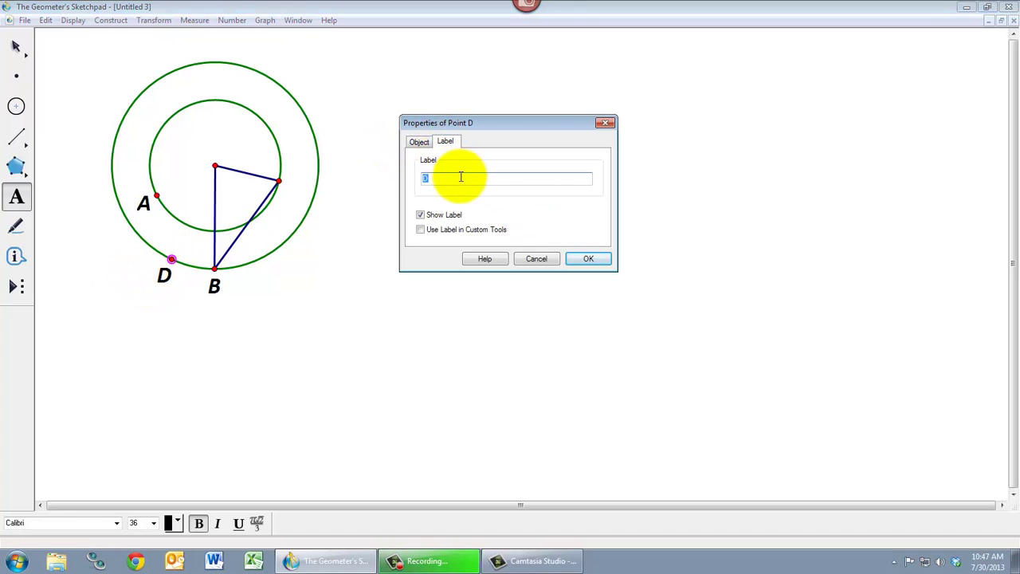
pyautogui.write('B')
pyautogui.click(587, 259)
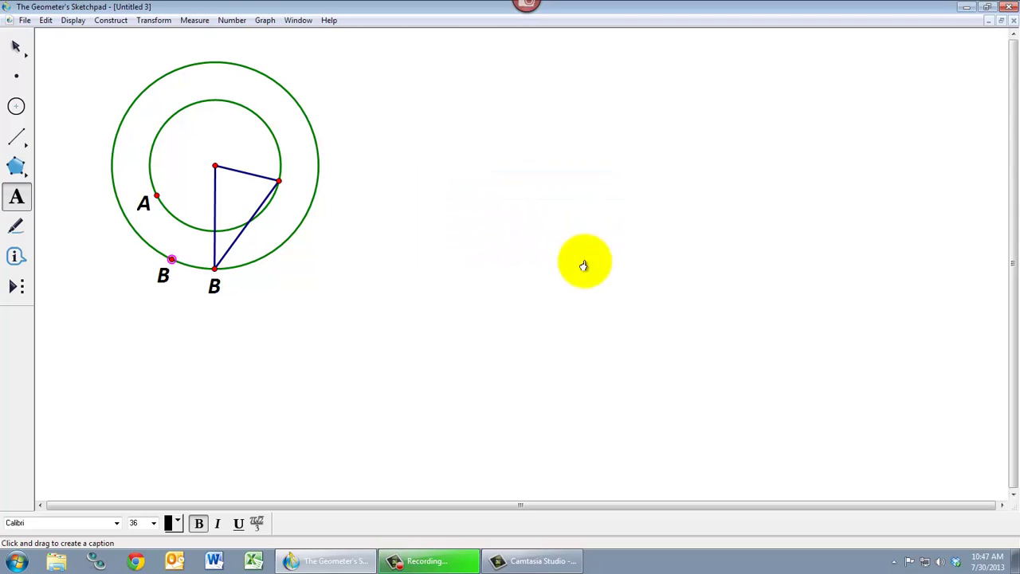
pyautogui.click(214, 269)
pyautogui.click(16, 46)
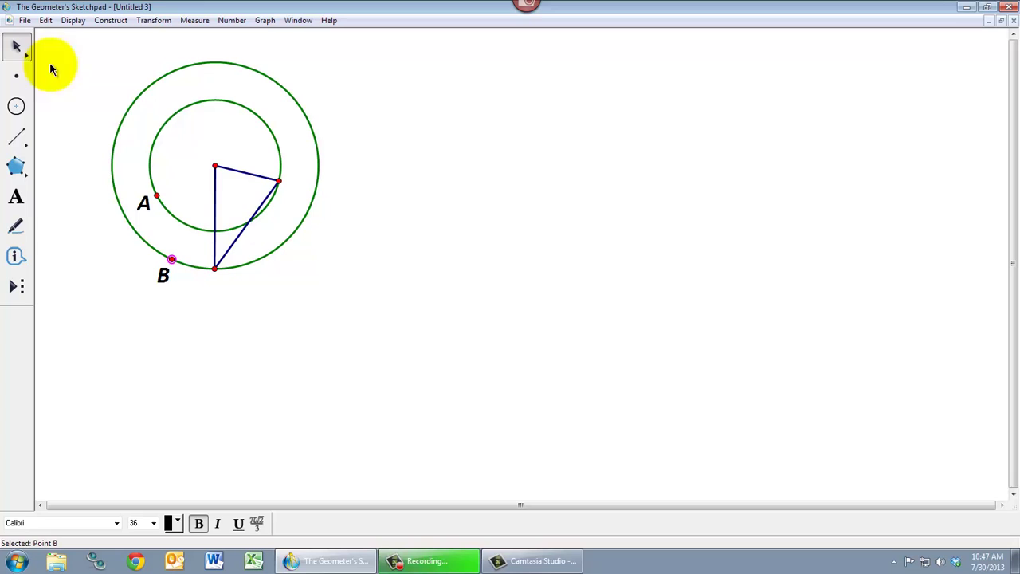
# Delete the old triangle's three sides
pyautogui.click(224, 191)
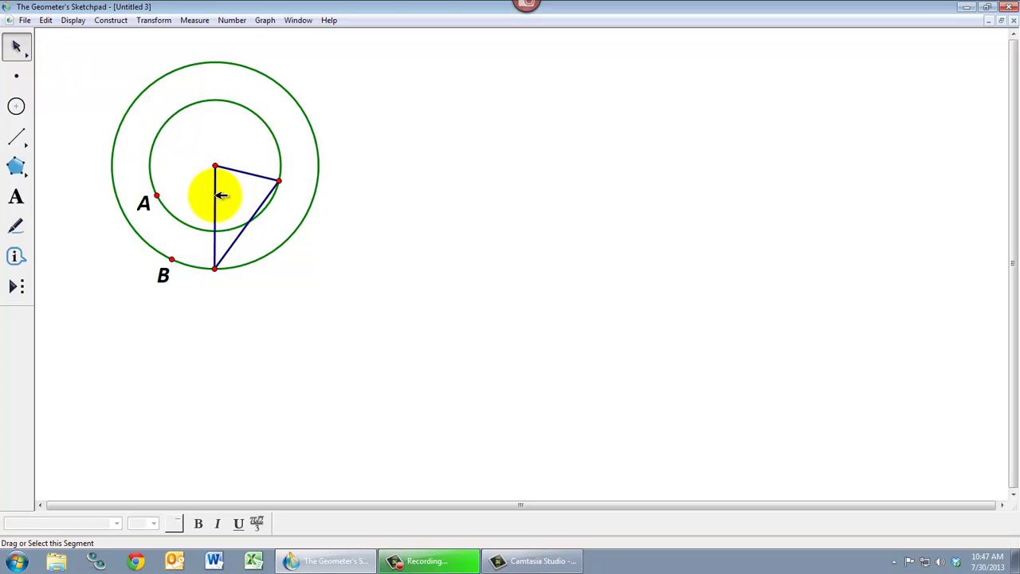
pyautogui.click(221, 195)
pyautogui.press('Delete')
pyautogui.click(251, 175)
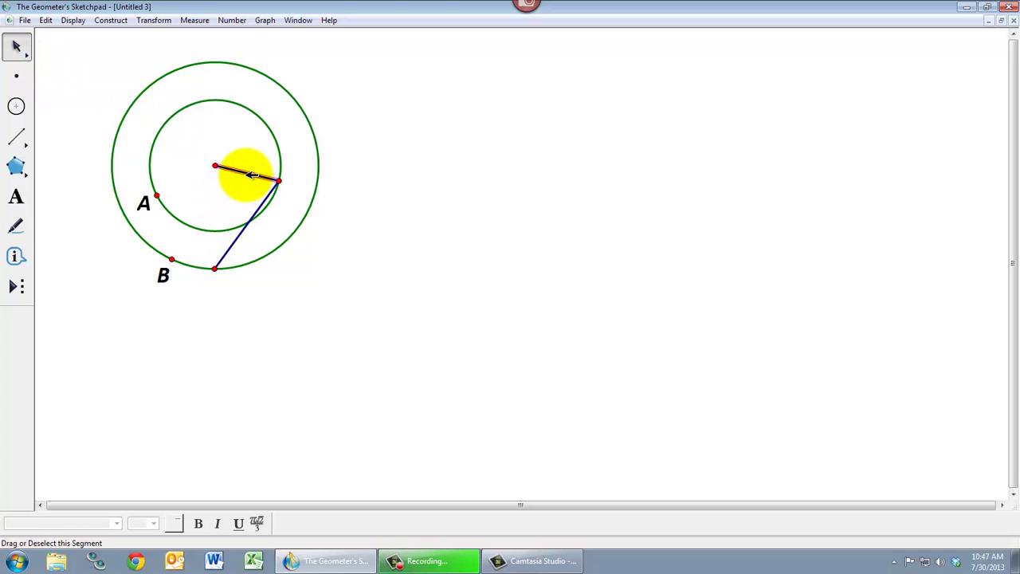
pyautogui.press('Delete')
pyautogui.click(272, 194)
pyautogui.press('Delete')
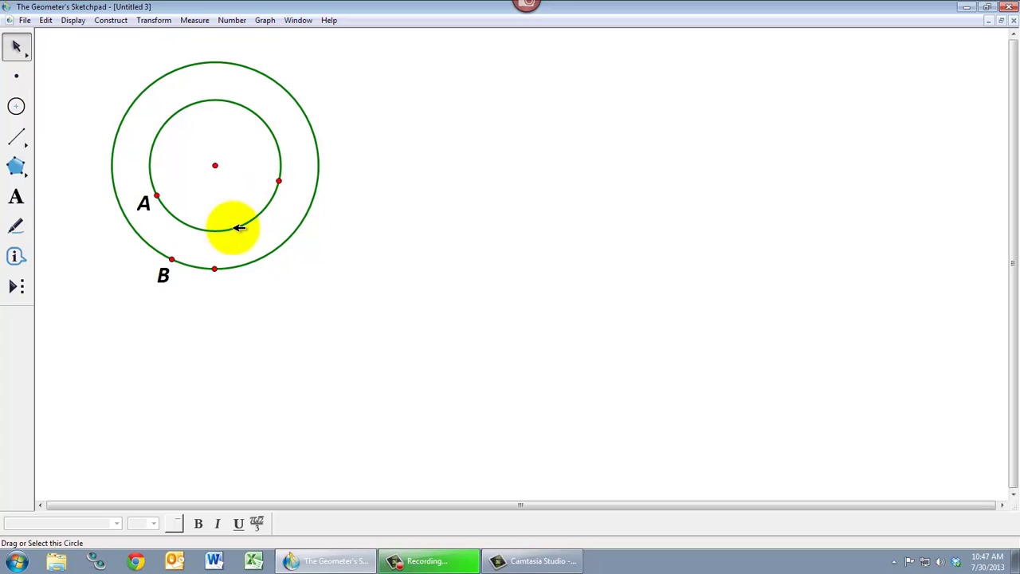
# Draw the new triangle centre–A–B–centre, then drag A and B along their circles to test it
pyautogui.click(16, 137)
pyautogui.moveTo(215, 166)
pyautogui.mouseDown()
pyautogui.moveTo(158, 195)
pyautogui.moveTo(172, 259)
pyautogui.moveTo(215, 166)
pyautogui.mouseUp()
pyautogui.click(16, 45)
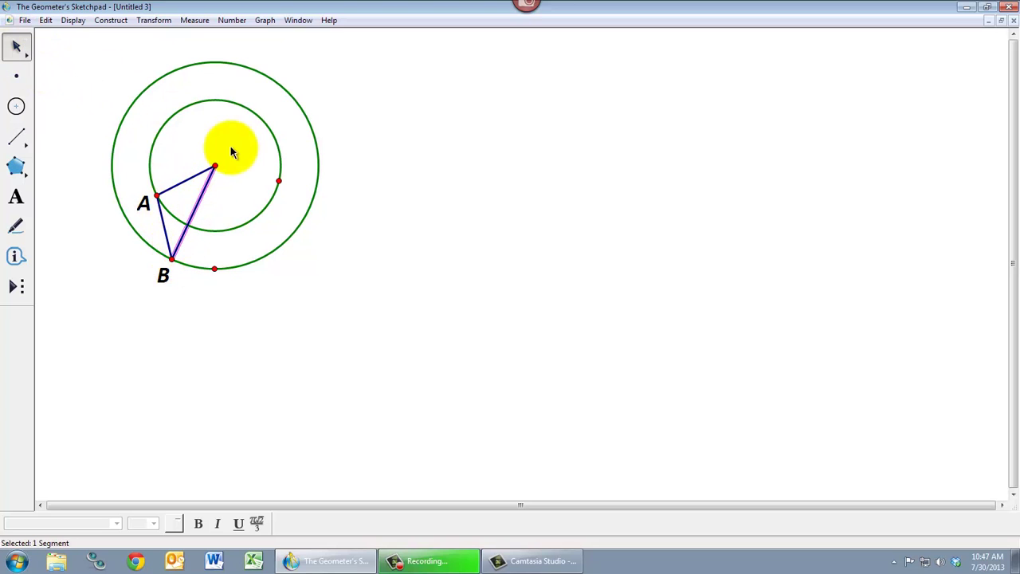
pyautogui.click(177, 171)
pyautogui.moveTo(157, 194); pyautogui.dragTo(179, 171)
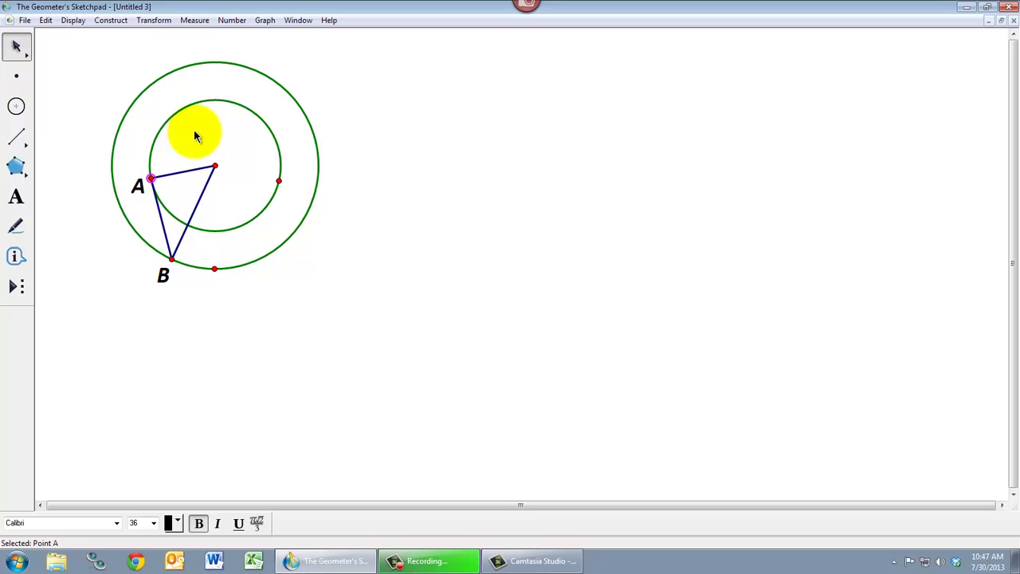
pyautogui.moveTo(172, 261); pyautogui.dragTo(163, 285)
# Drag the inner circle's radius point inward, shrinking the circle and pulling A toward the centre
pyautogui.click(221, 319)
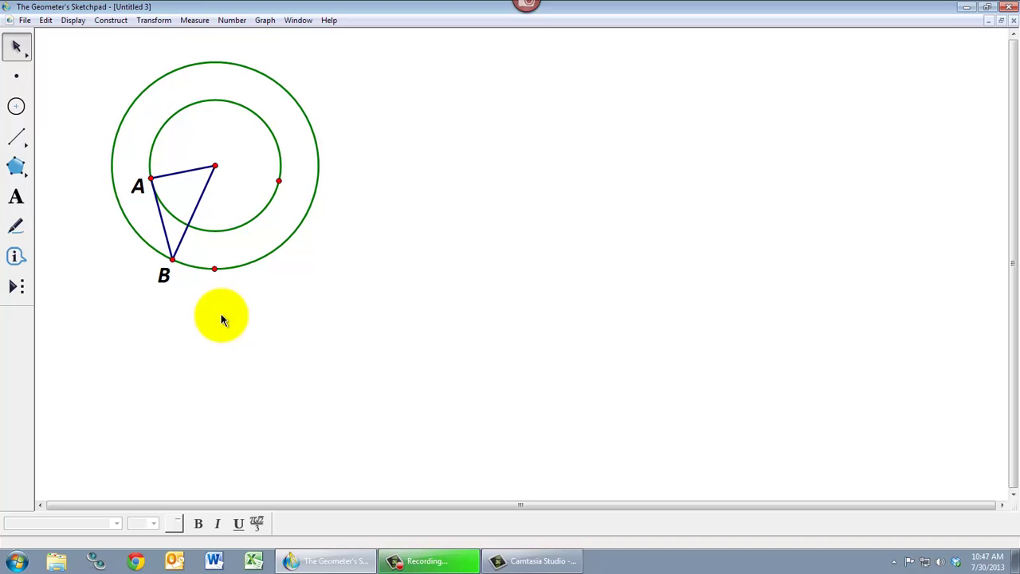
pyautogui.click(214, 268)
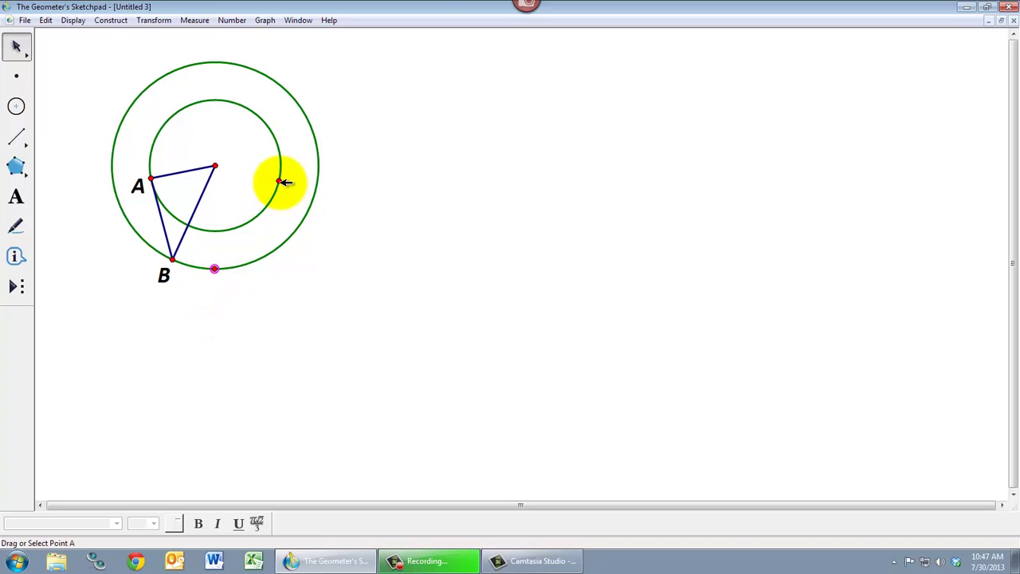
pyautogui.click(279, 181)
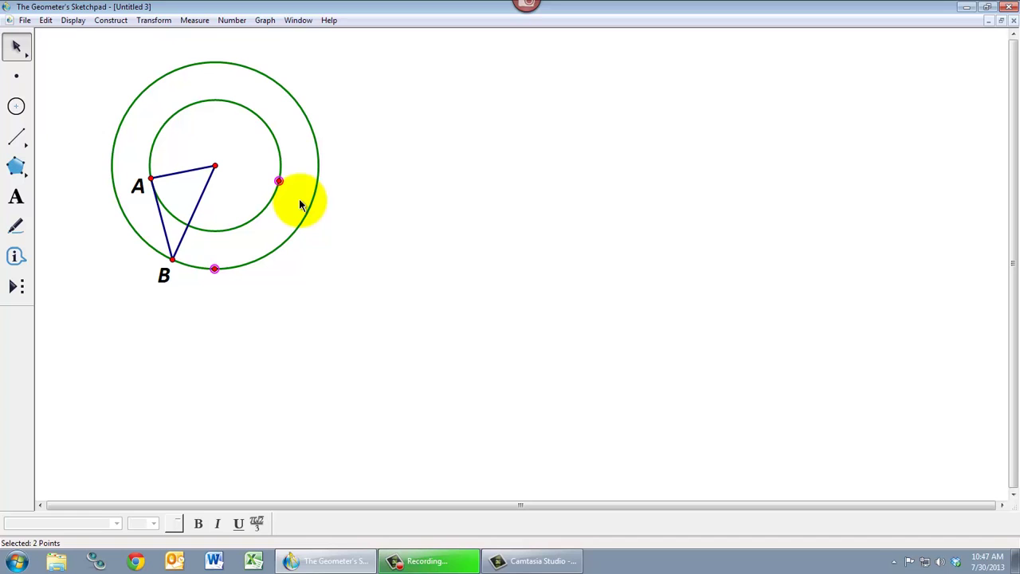
pyautogui.click(299, 200)
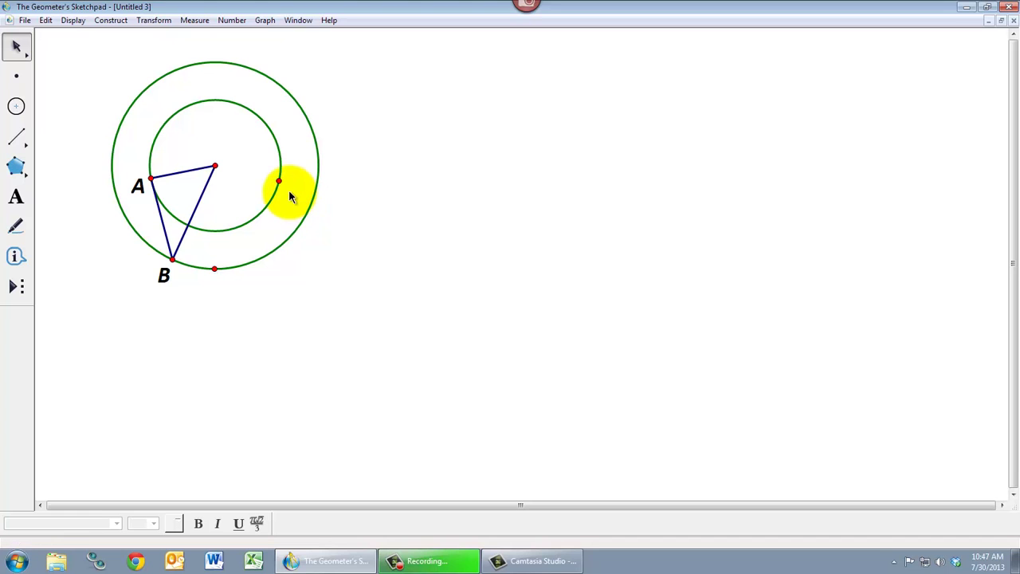
pyautogui.moveTo(279, 180)
pyautogui.mouseDown()
pyautogui.moveTo(253, 176)
pyautogui.moveTo(269, 182)
pyautogui.mouseUp()
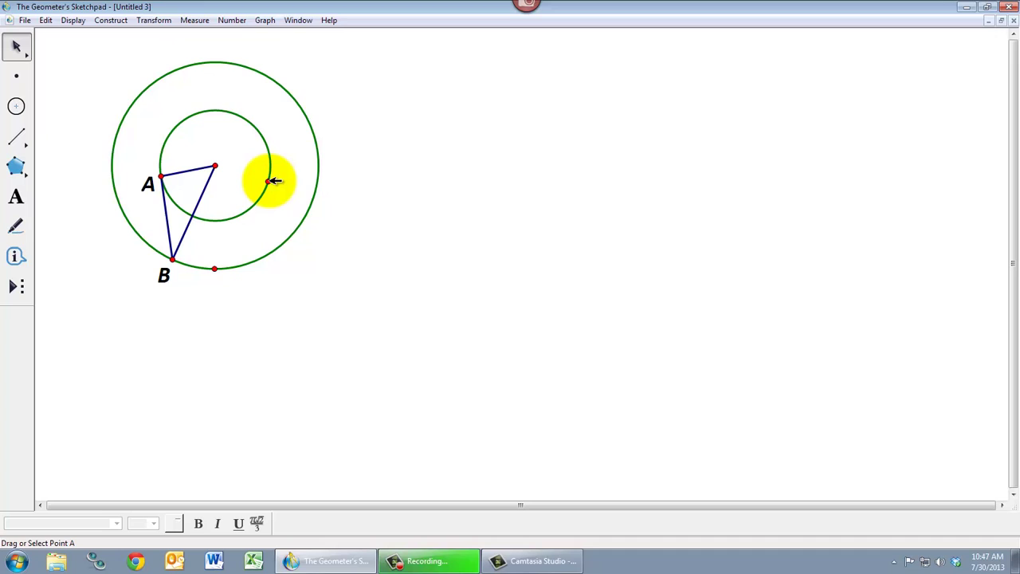
# Delete the inner circle's radius point, then restore it with Edit > Undo Delete Point
pyautogui.click(269, 181)
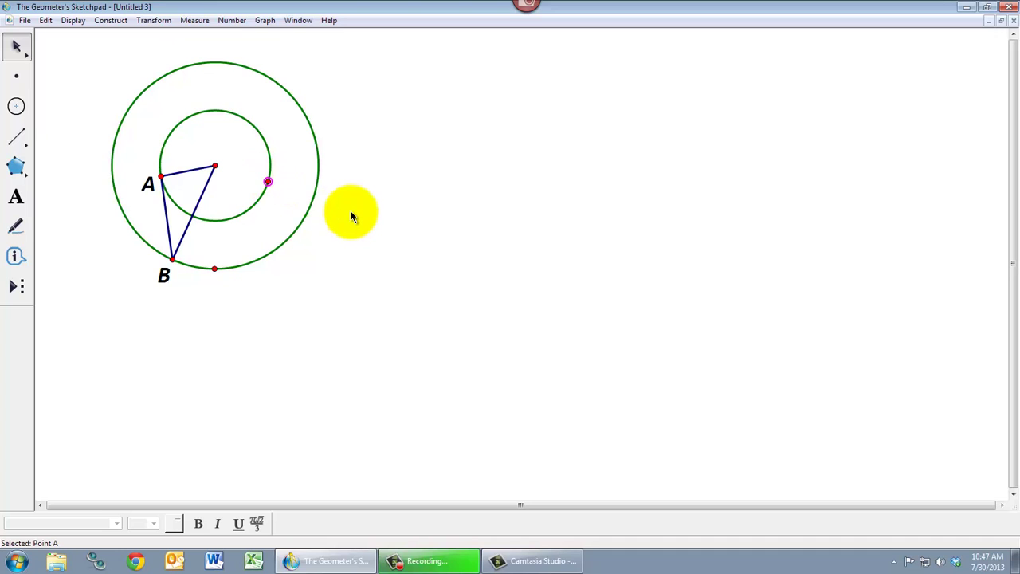
pyautogui.press('Delete')
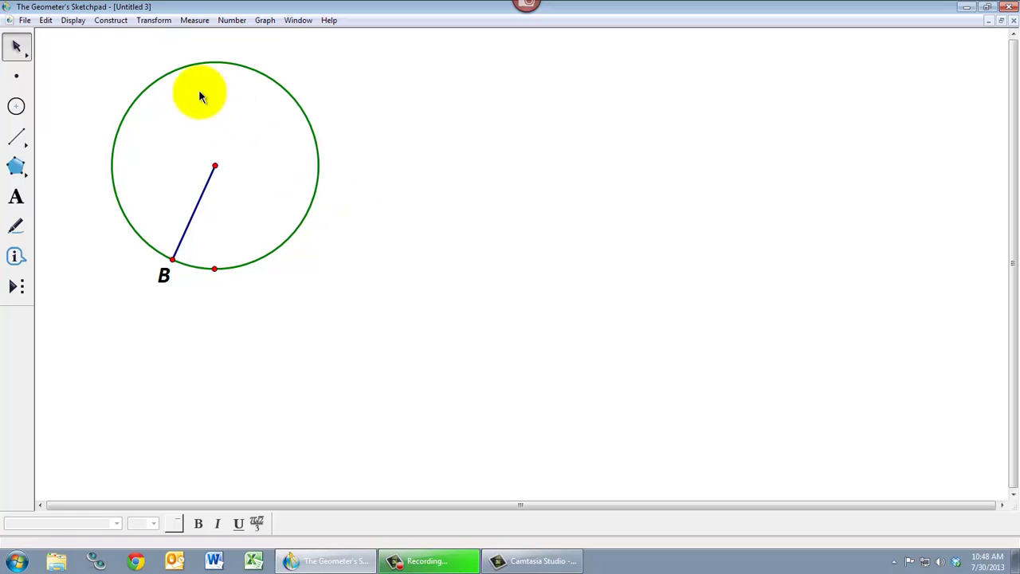
pyautogui.click(46, 20)
pyautogui.click(68, 35)
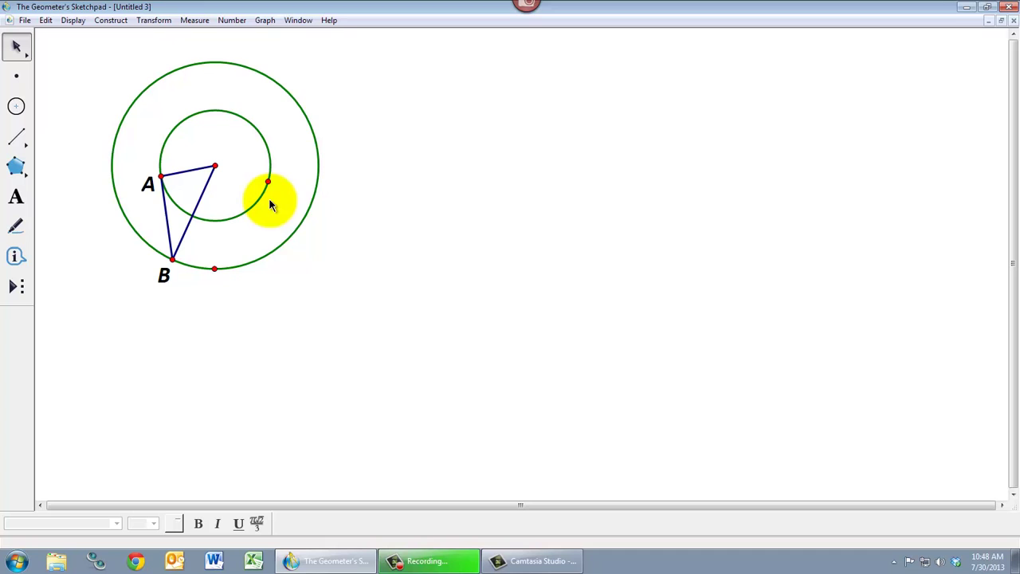
# Select the inner circle's radius point and hide it via Display > Hide Point
pyautogui.click(268, 182)
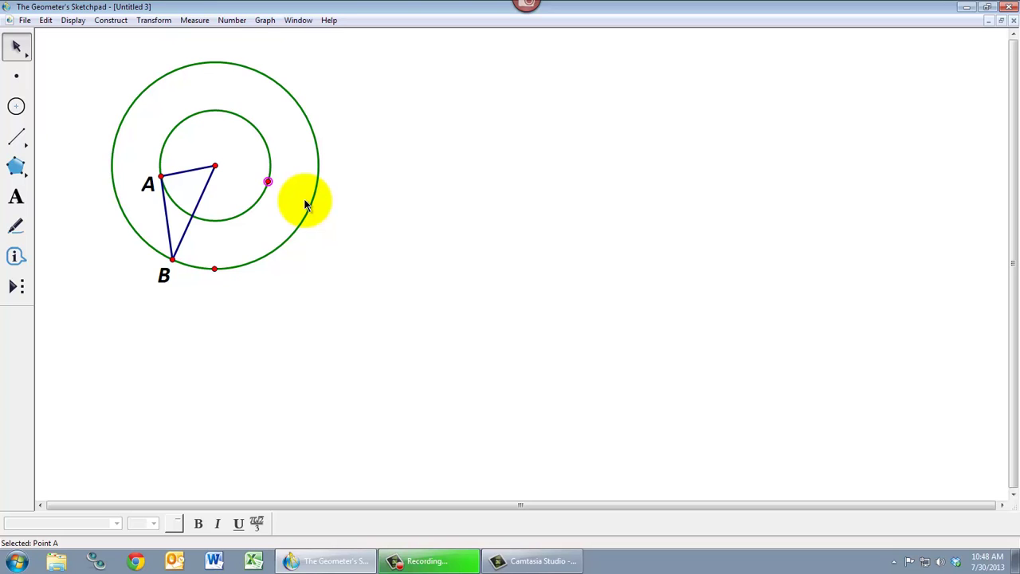
pyautogui.click(73, 20)
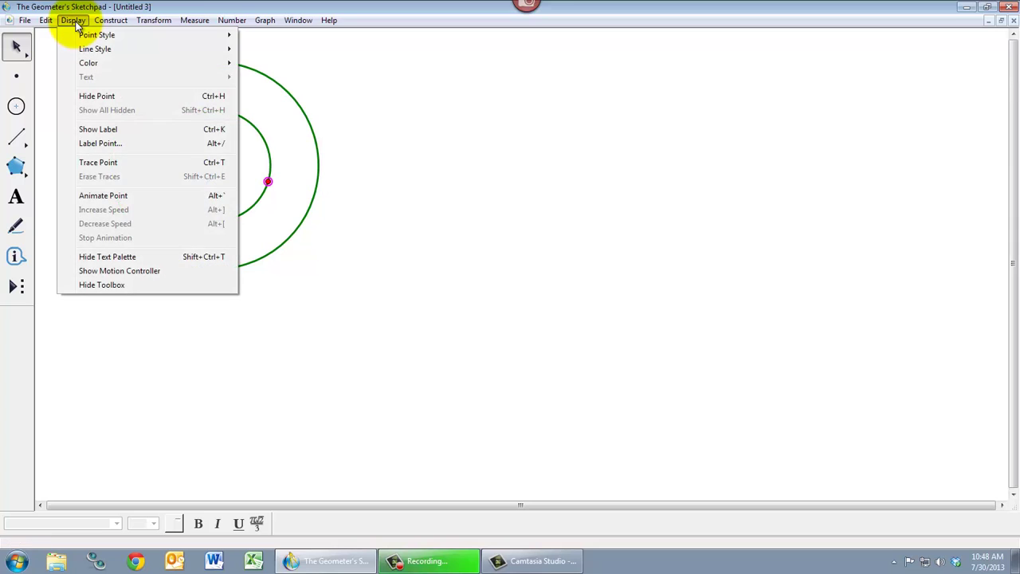
pyautogui.click(97, 97)
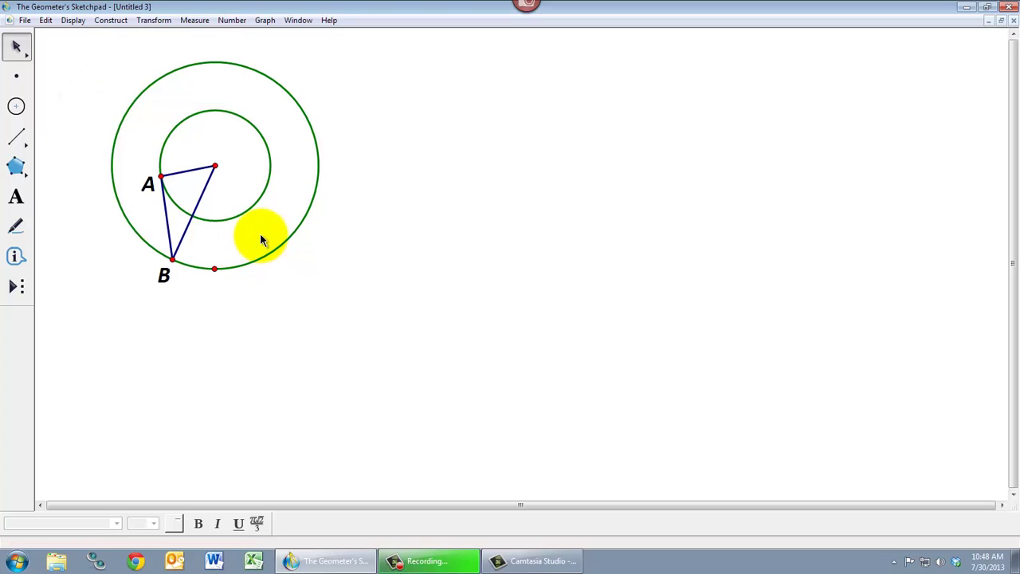
# Hide the outer circle's radius point, then drag A and B to confirm they follow their circles
pyautogui.click(215, 269)
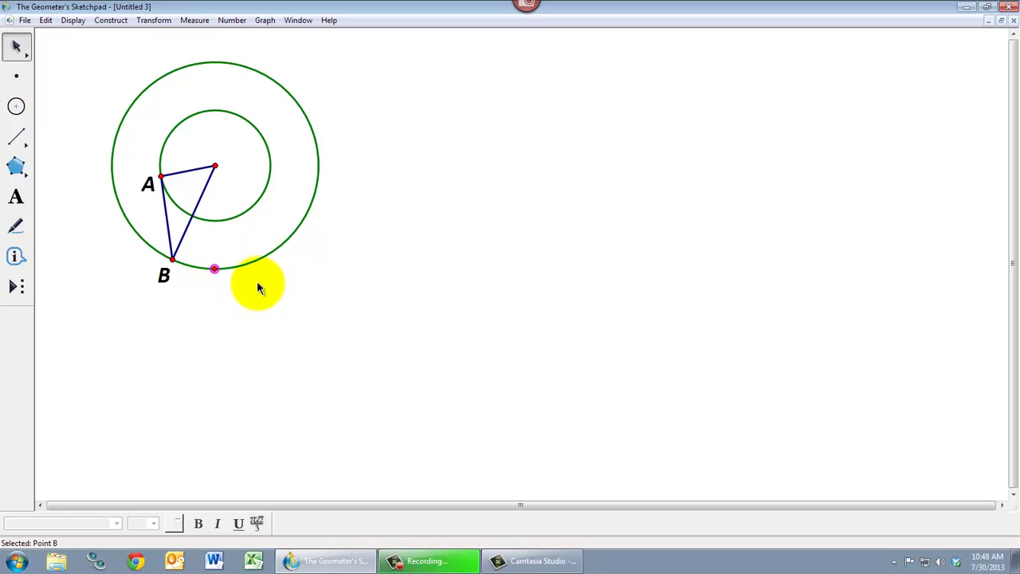
pyautogui.click(73, 20)
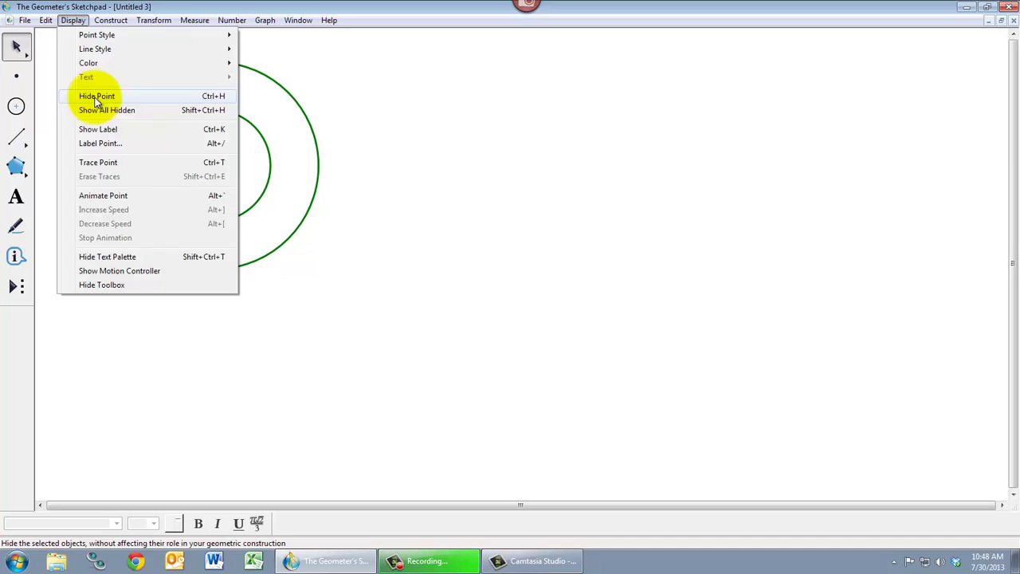
pyautogui.click(97, 96)
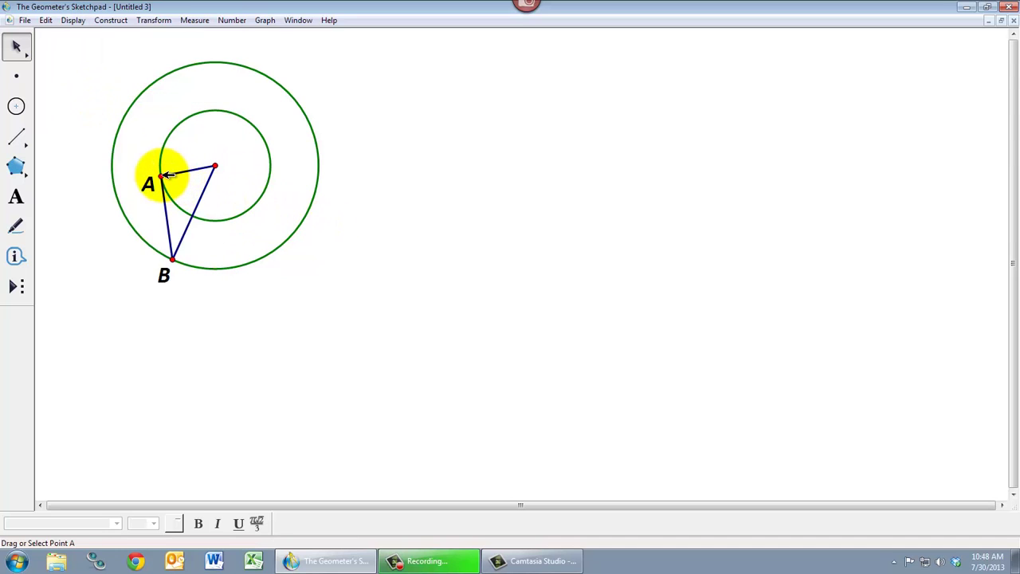
pyautogui.moveTo(168, 175)
pyautogui.mouseDown()
pyautogui.moveTo(231, 202)
pyautogui.moveTo(210, 109)
pyautogui.moveTo(166, 164)
pyautogui.moveTo(161, 155)
pyautogui.mouseUp()
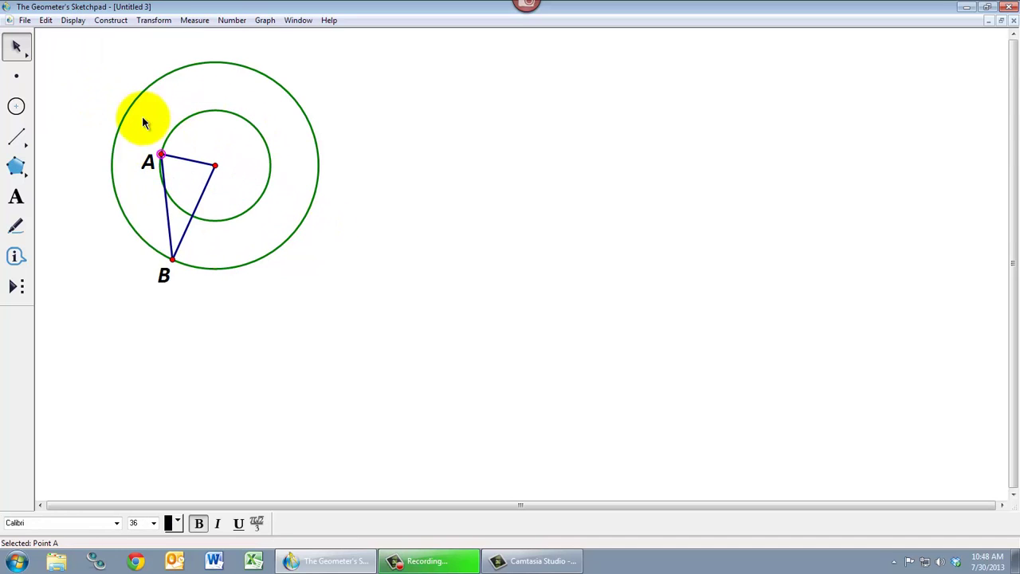
pyautogui.moveTo(174, 258); pyautogui.dragTo(234, 238)
pyautogui.click(238, 232)
# Show all hidden objects, then hide the two helper points again
pyautogui.click(73, 20)
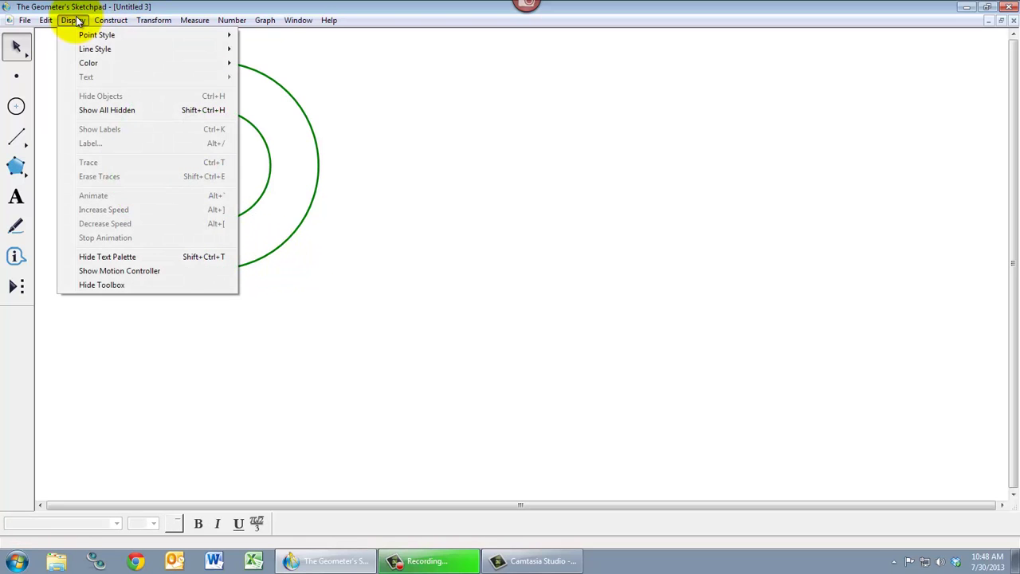
pyautogui.click(131, 110)
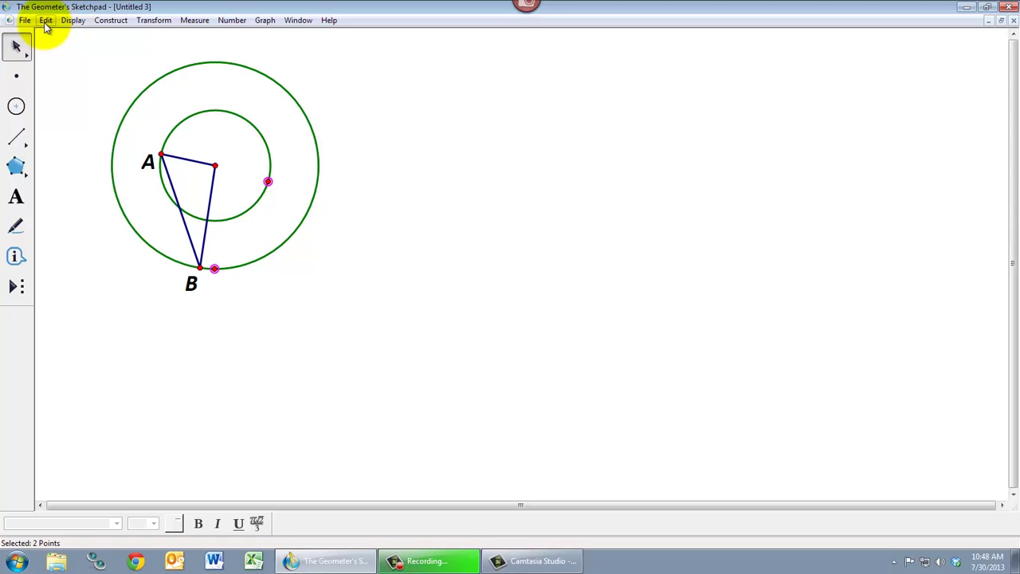
pyautogui.click(71, 21)
pyautogui.click(109, 92)
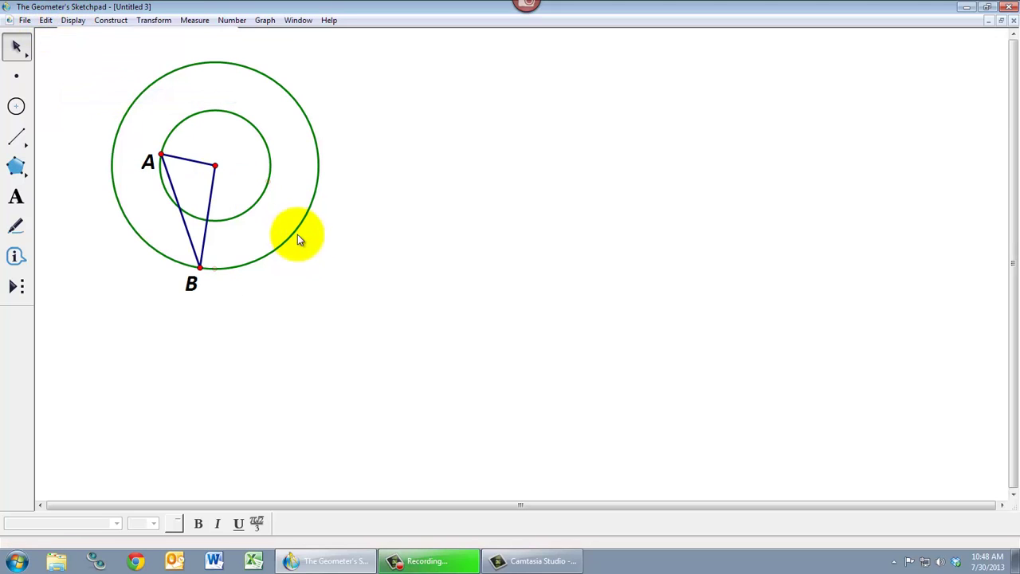
# Slide vertex B a short way along the outer circle to reshape the triangle
pyautogui.moveTo(200, 266)
pyautogui.mouseDown()
pyautogui.moveTo(280, 153)
pyautogui.moveTo(139, 90)
pyautogui.moveTo(184, 262)
pyautogui.mouseUp()
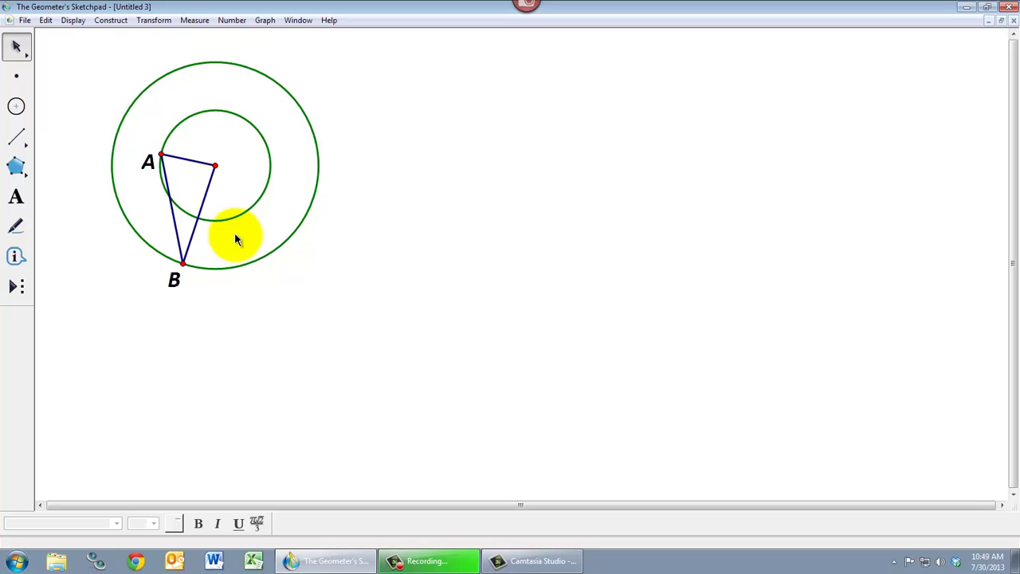
# Hide both concentric circles with Hide Circles, then drag vertex A to test the triangle
pyautogui.moveTo(239, 191); pyautogui.dragTo(319, 272)
pyautogui.click(73, 20)
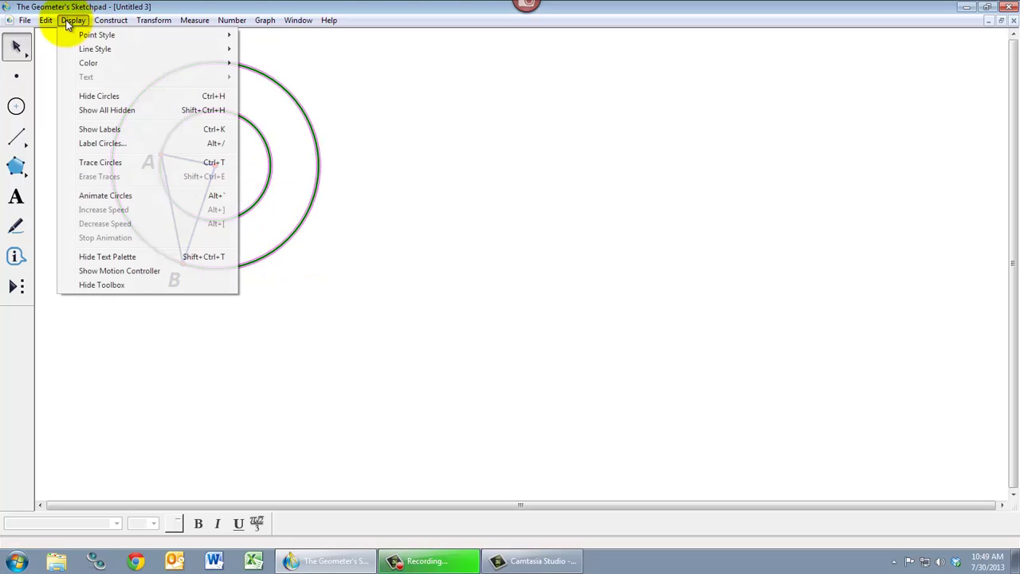
pyautogui.click(112, 96)
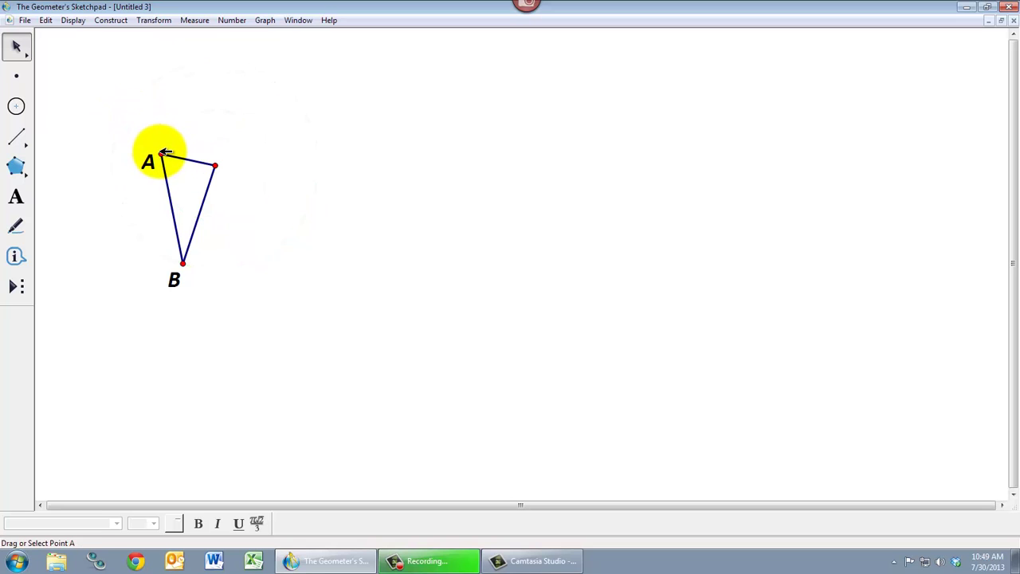
pyautogui.moveTo(163, 151); pyautogui.dragTo(163, 177)
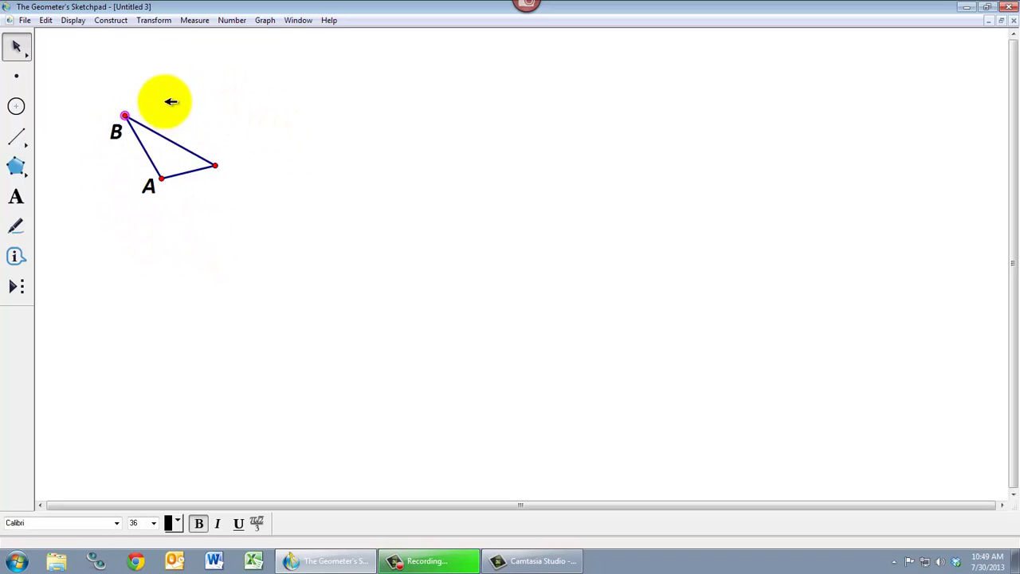